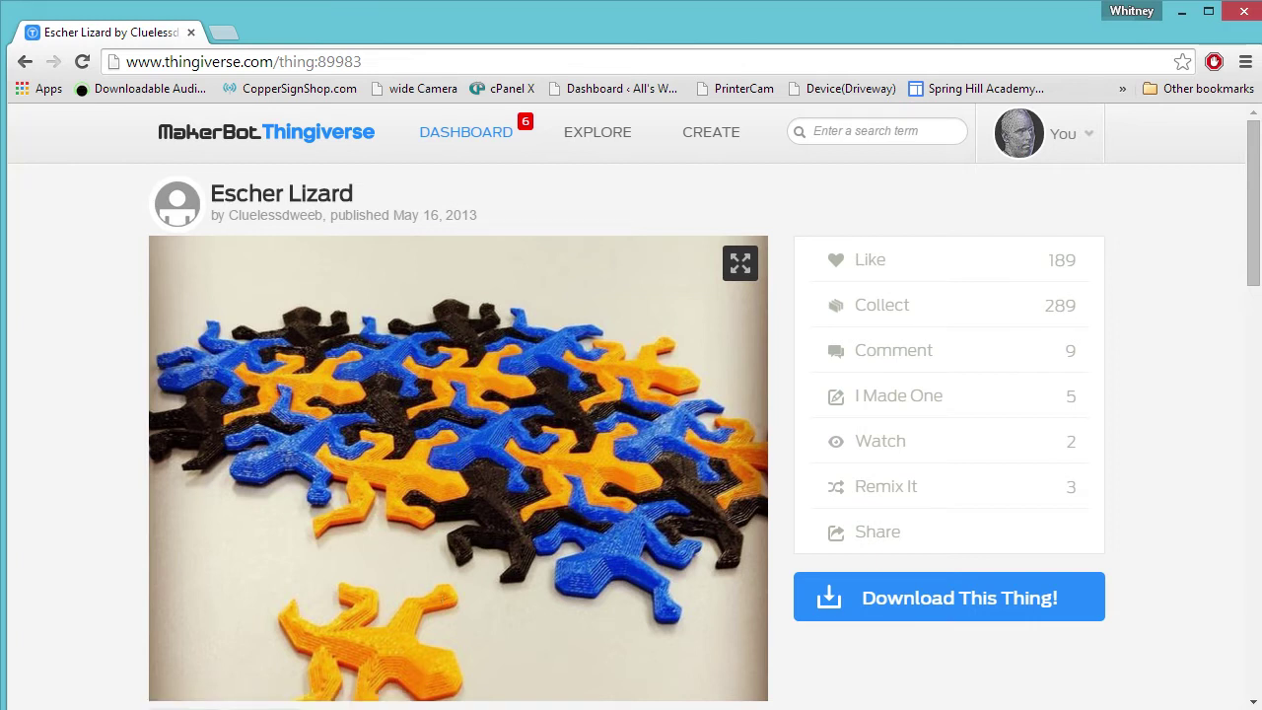
Switch to Blender and examine how the blue lizard's head fits against the grey lizard's neck and arm.
key(alt+Tab)
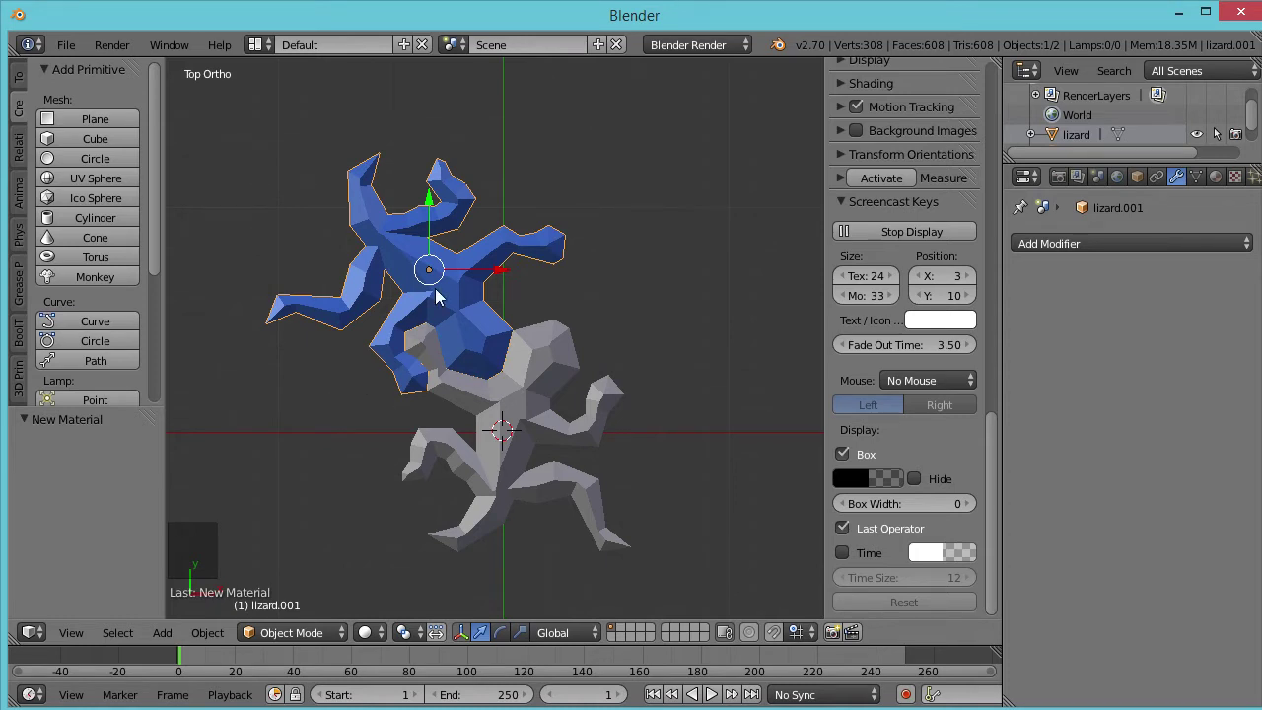
scroll(450, 385, up, 4)
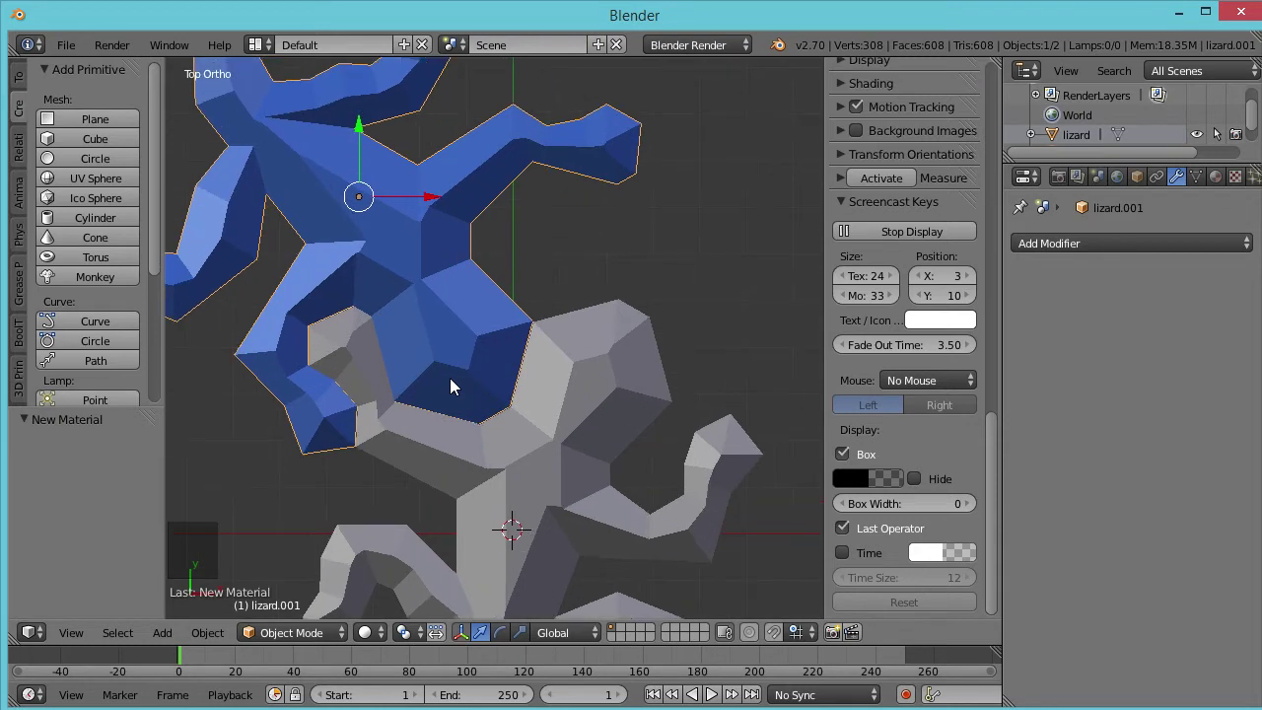
scroll(451, 380, up, 2)
scroll(451, 380, up, 1)
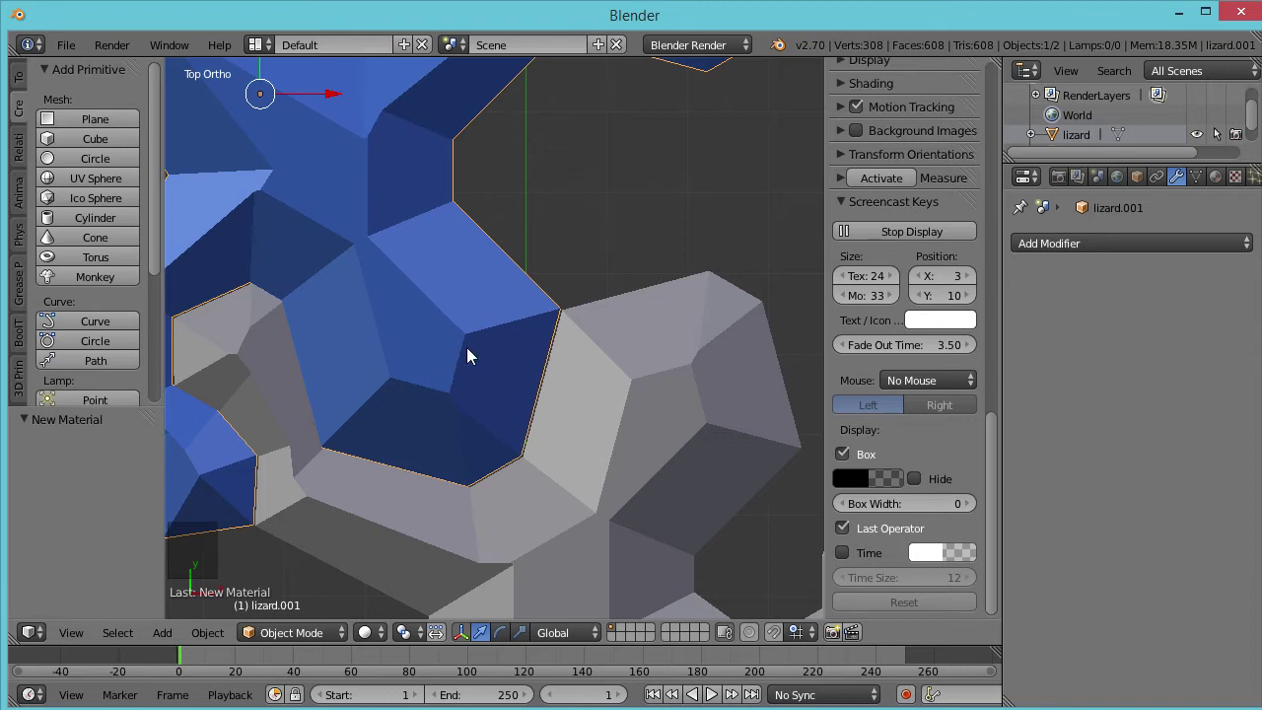
scroll(467, 347, down, 3)
scroll(466, 352, down, 1)
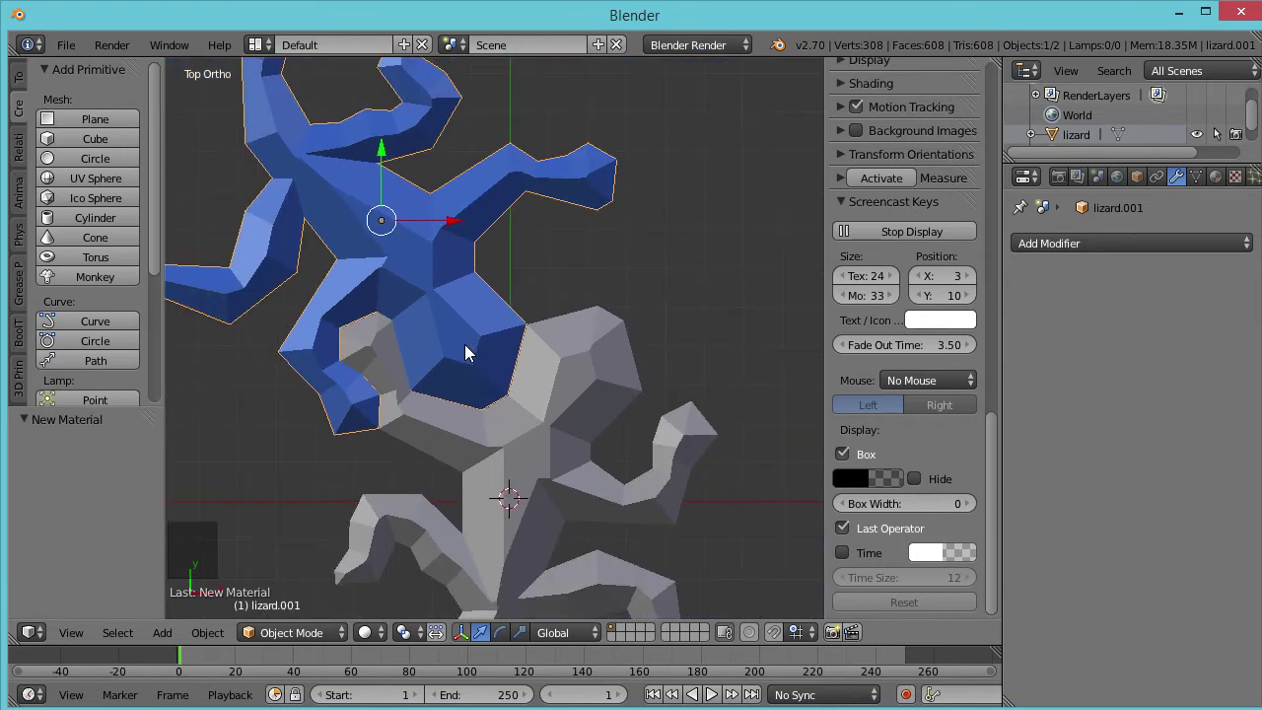
scroll(453, 358, down, 1)
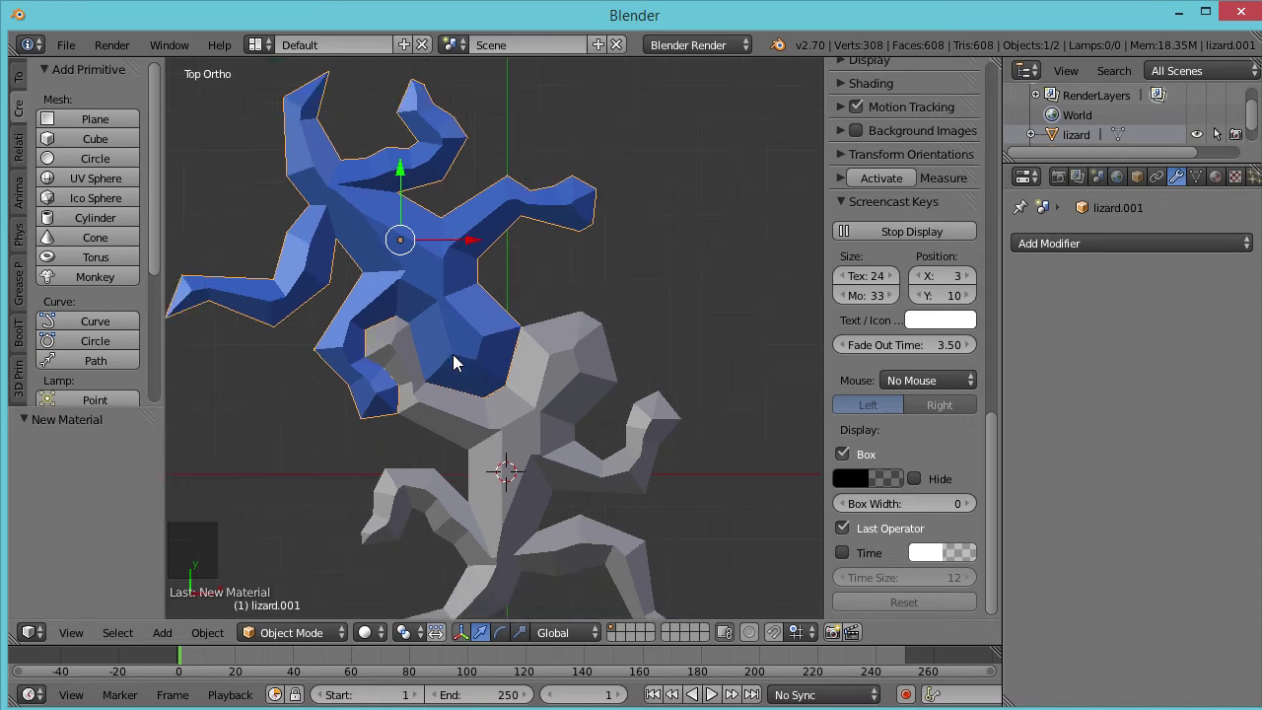
scroll(453, 354, down, 1)
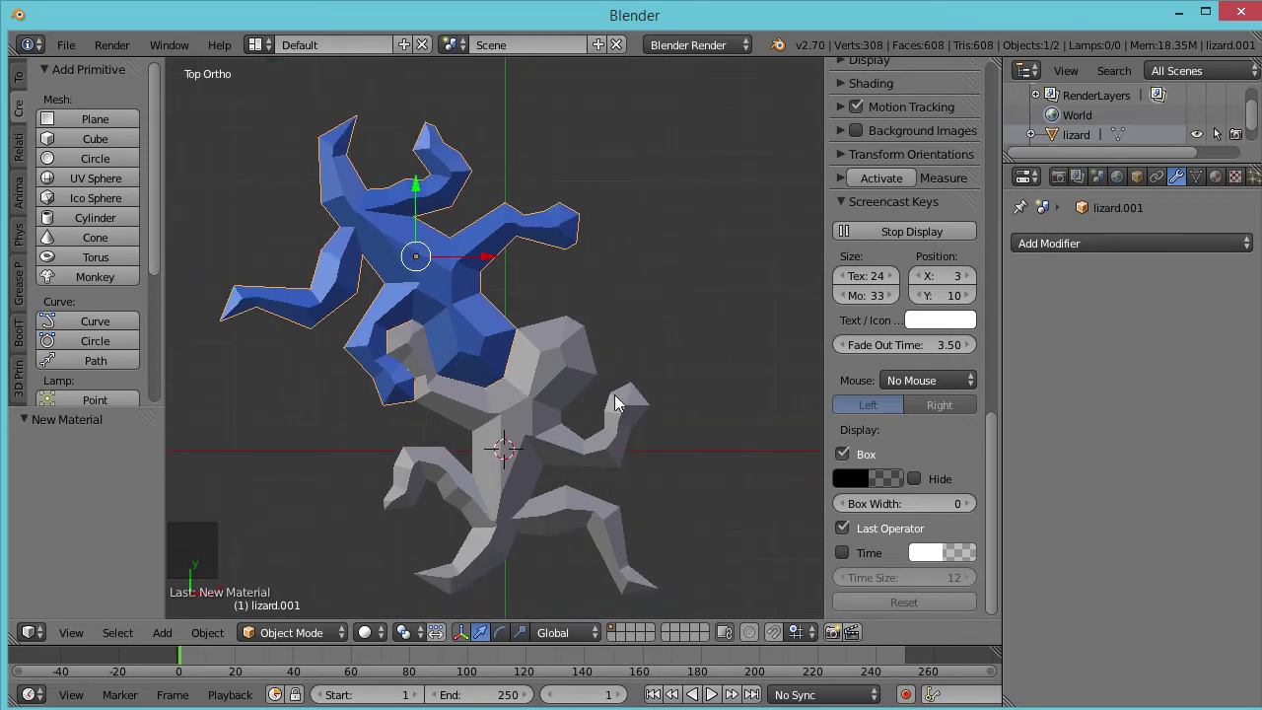
Delete the blue lizard copy, leaving only the grey lizard in the scene.
key(Delete)
click(430, 261)
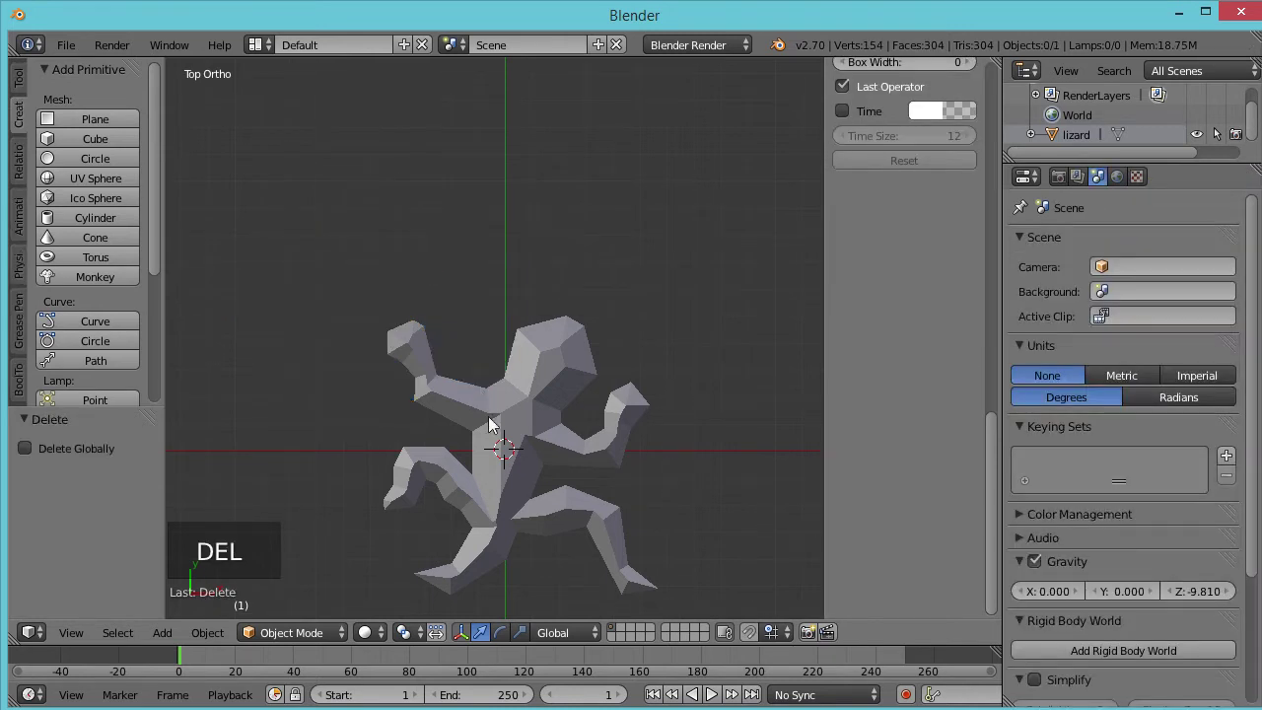
shift+middle_drag(500, 475, 505, 424)
scroll(505, 421, up, 2)
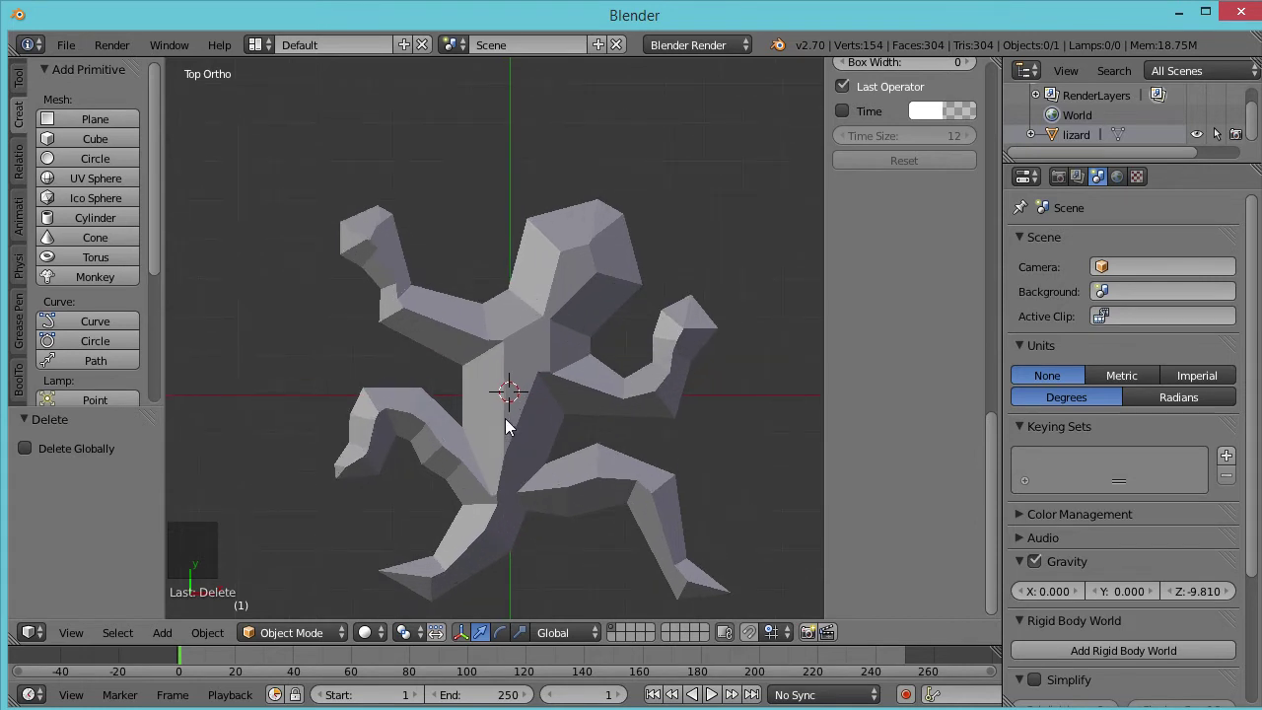
shift+scroll(505, 418, down, 1)
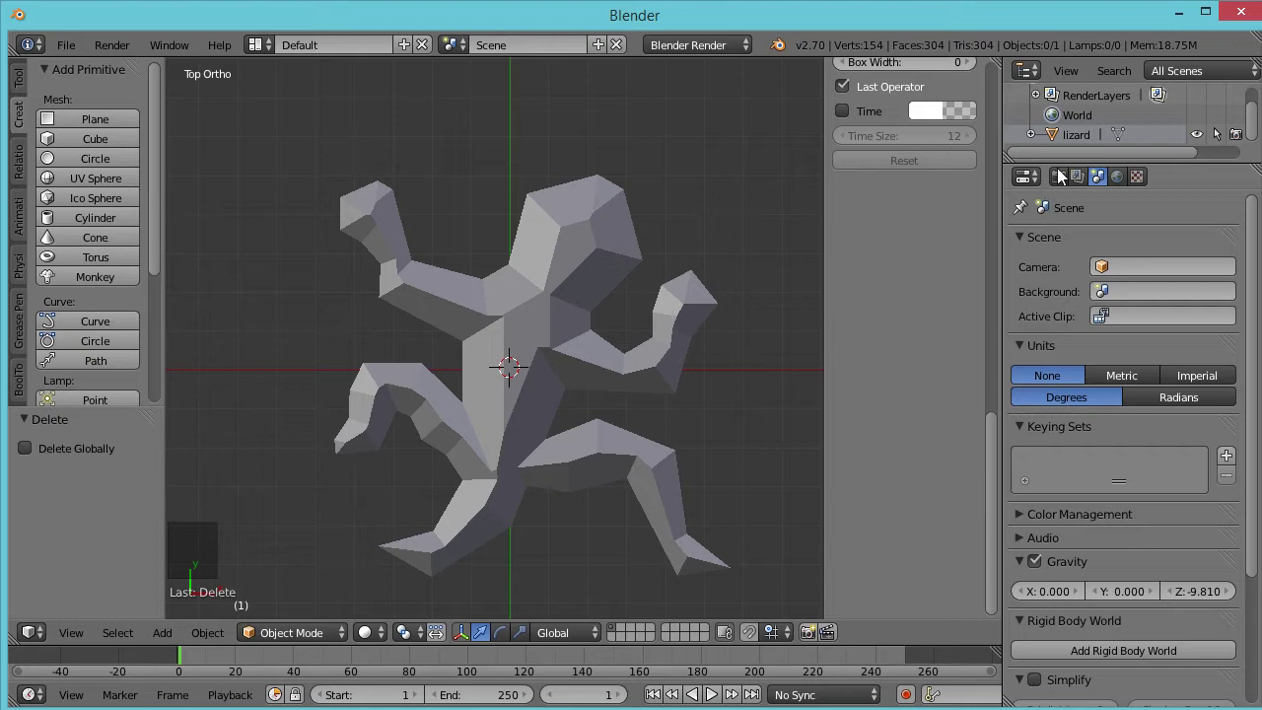
Add a Solidify modifier with a thickness of 1 to the grey lizard and apply it to the mesh.
right_click(576, 387)
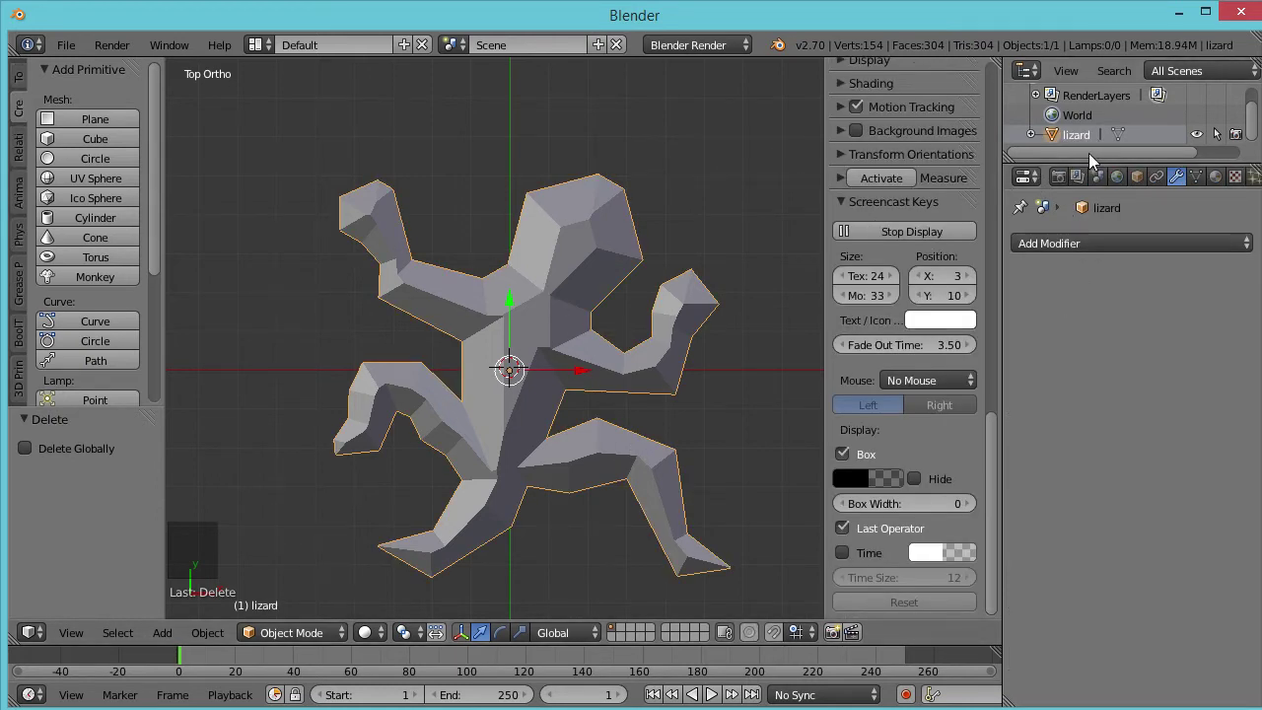
click(1100, 244)
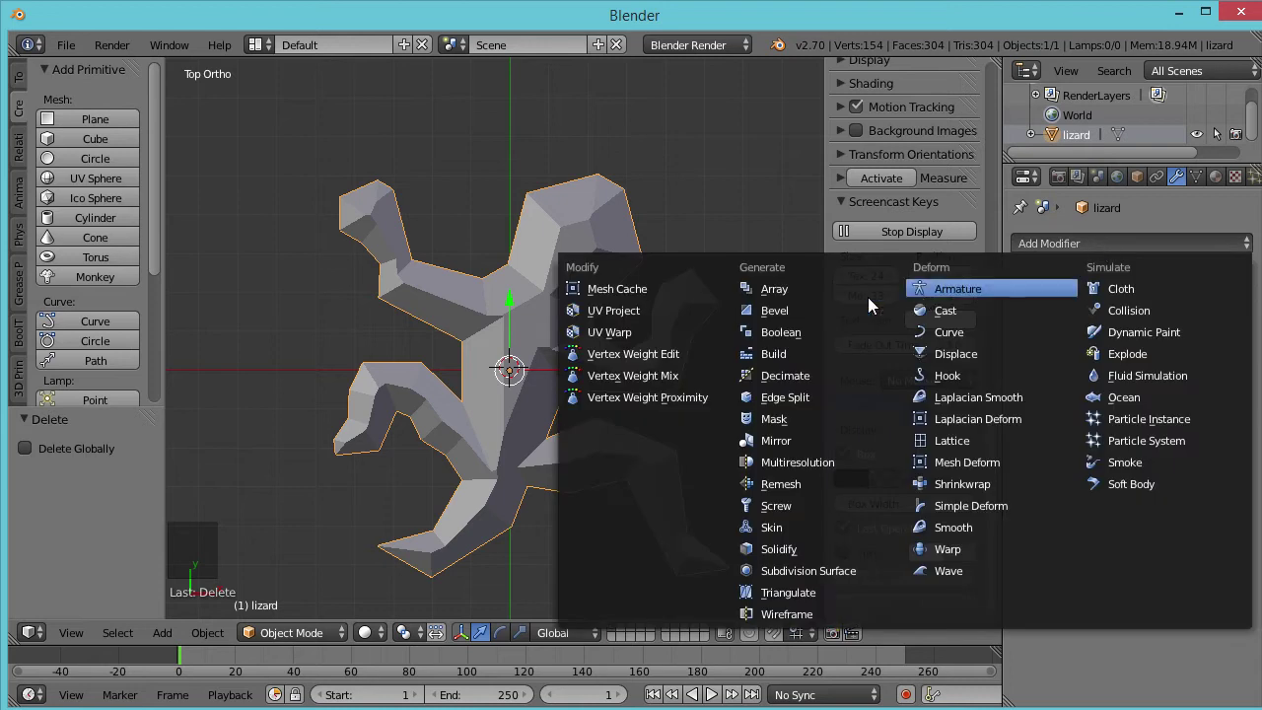
key(Escape)
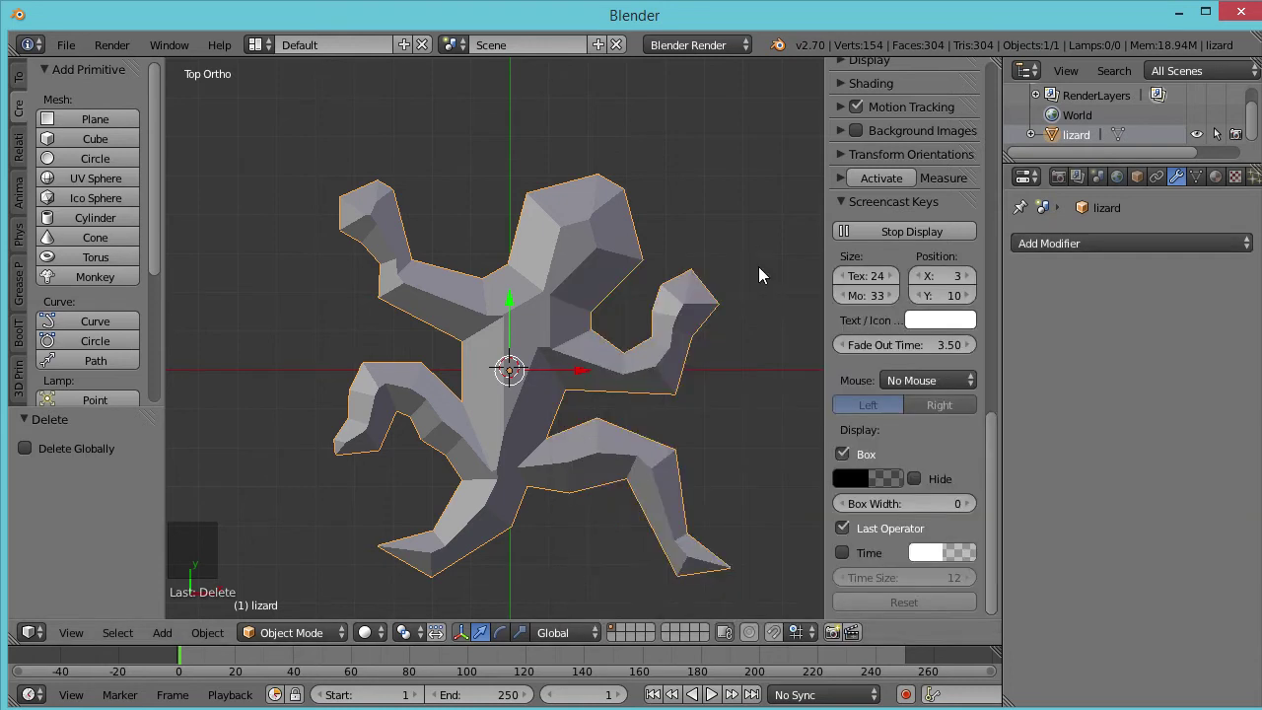
click(1053, 246)
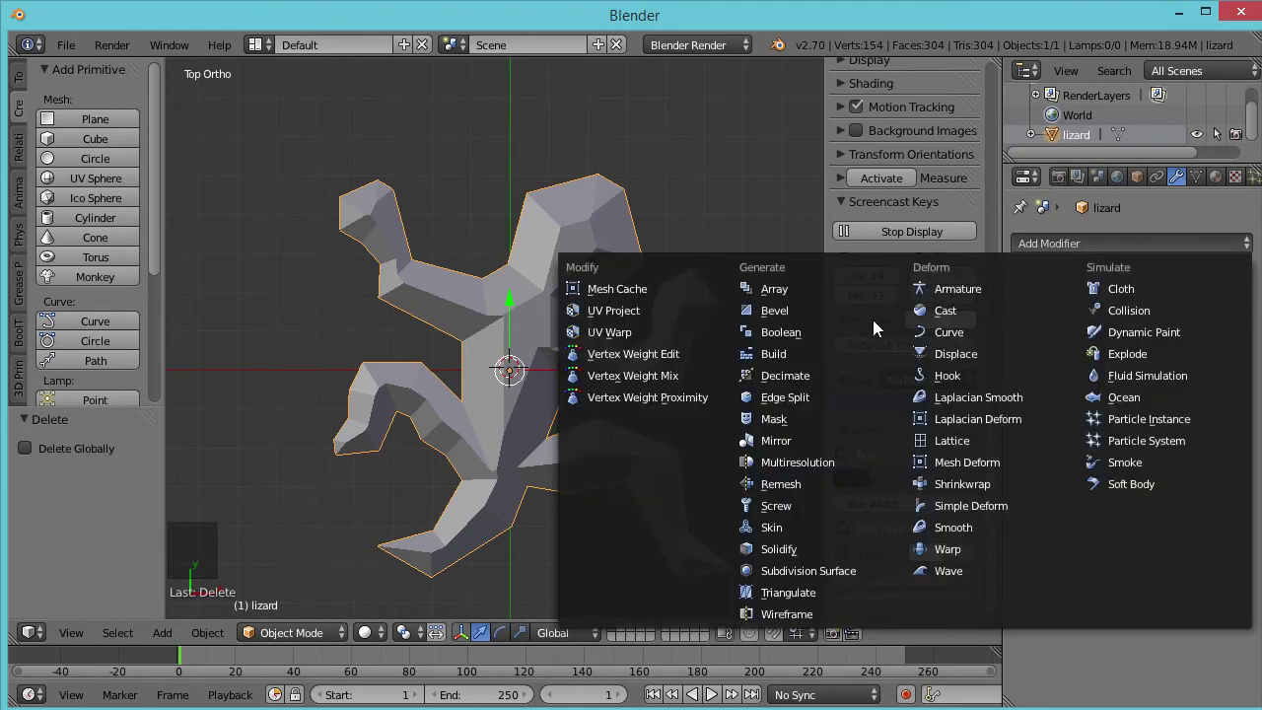
click(770, 548)
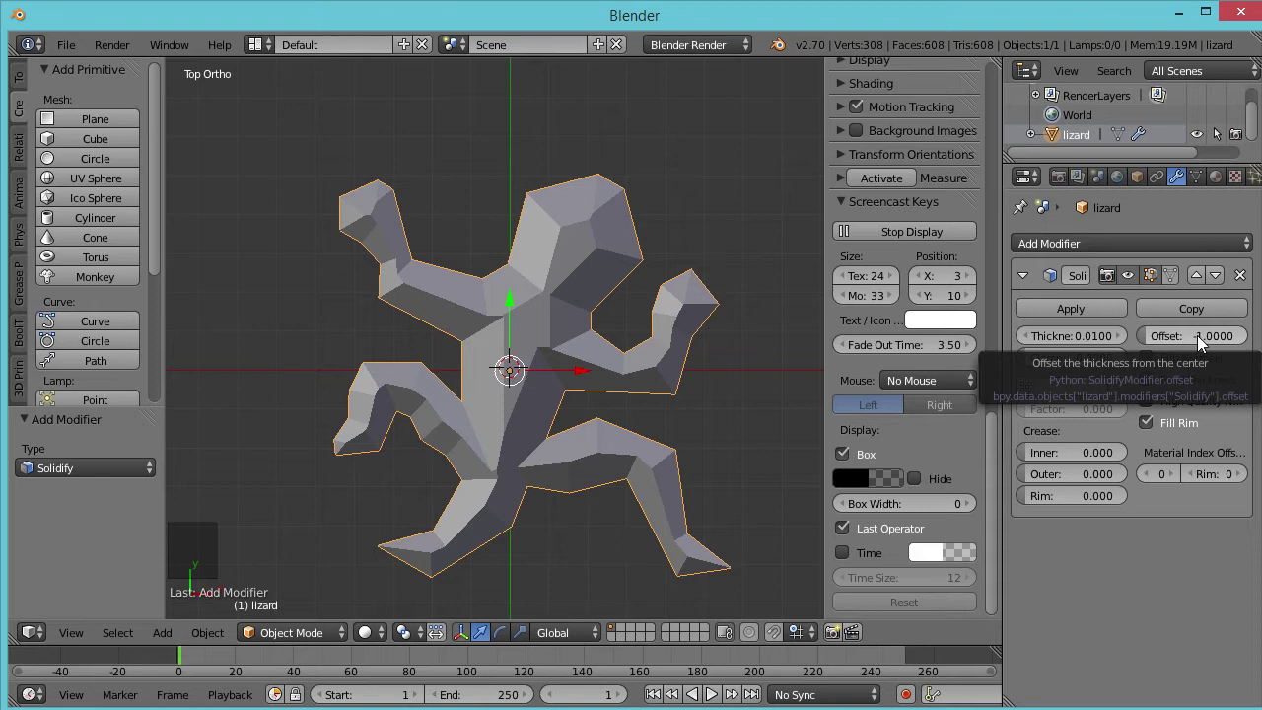
click(1083, 336)
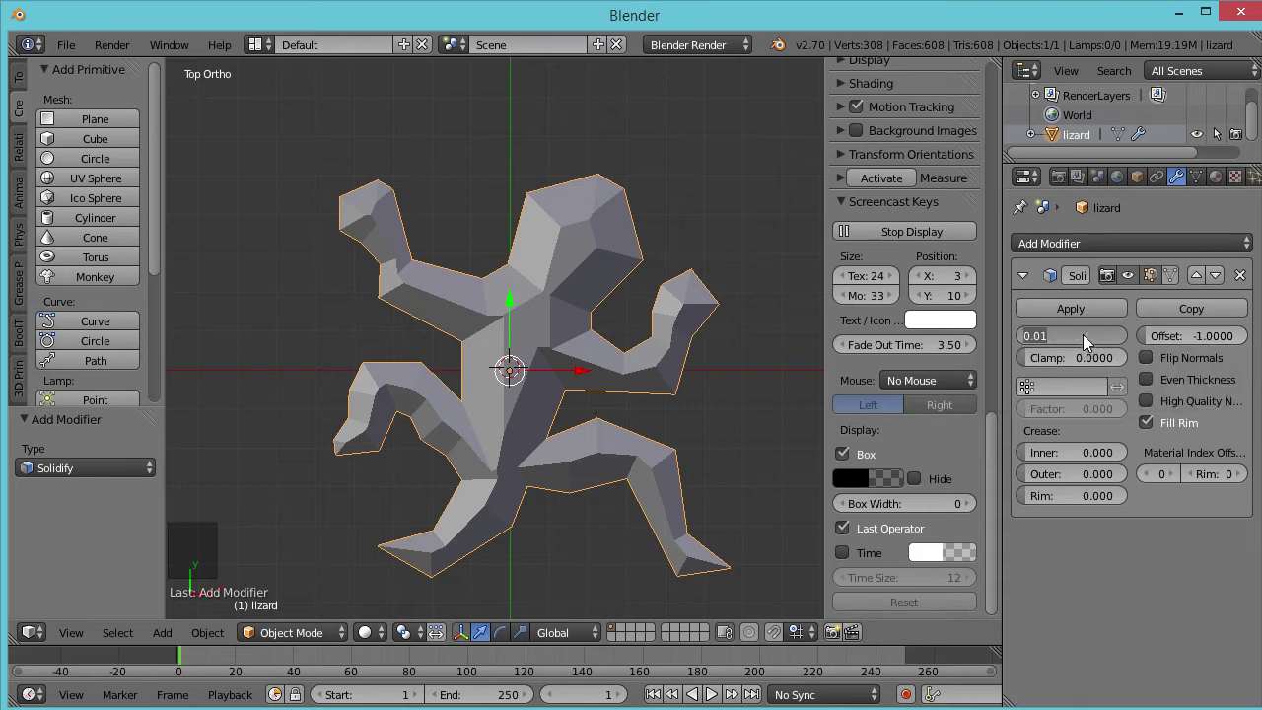
text(1)
key(Return)
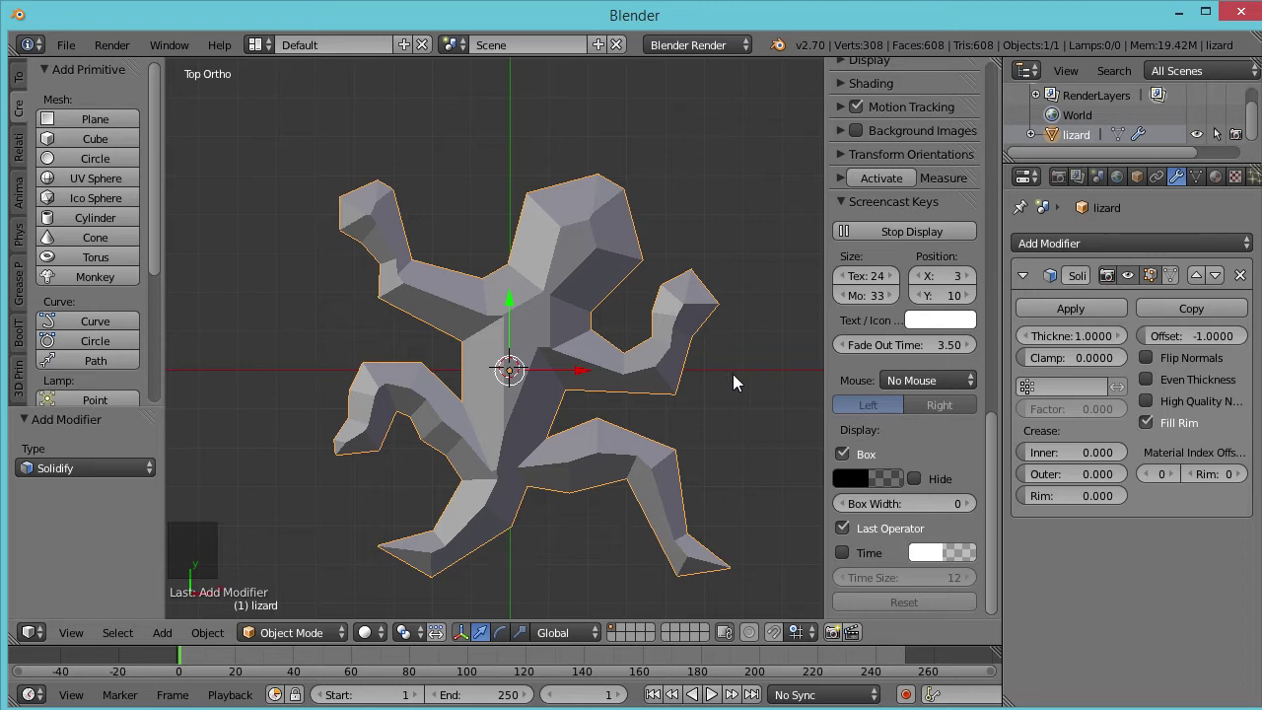
click(1071, 309)
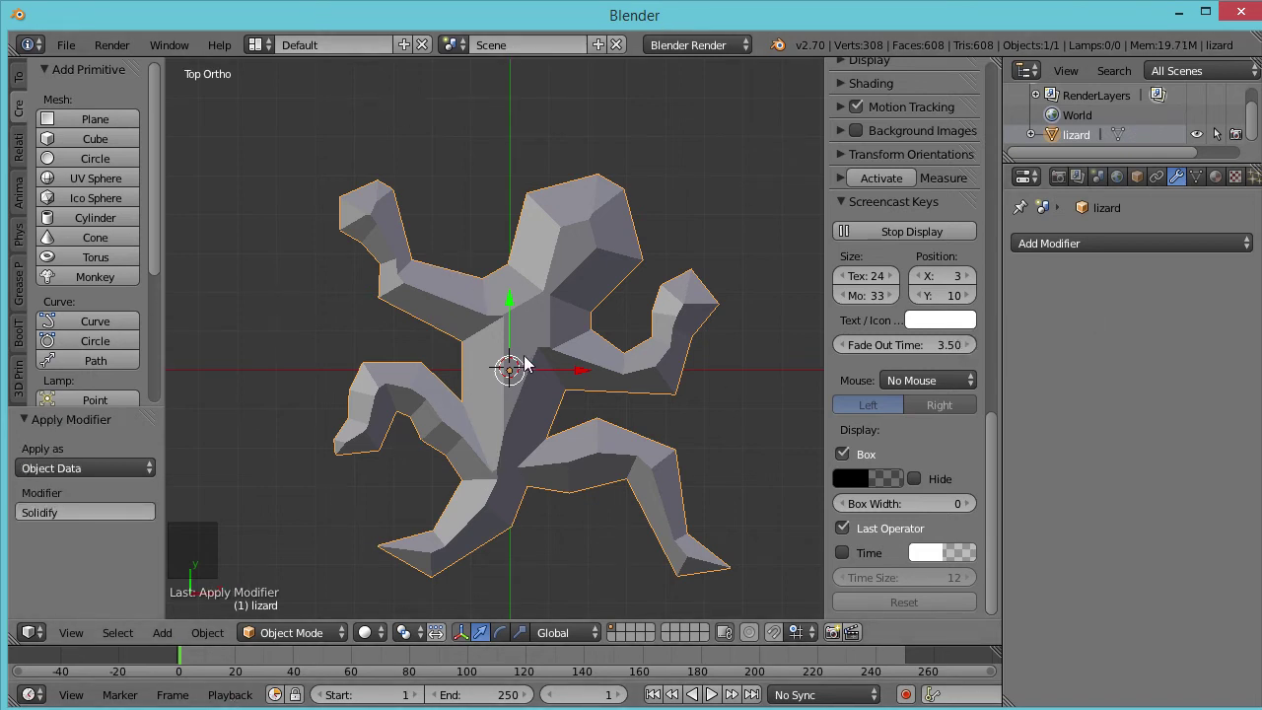
Inspect the gap between the lizard's outer and inner shells in wireframe, then restore solid shading.
scroll(525, 365, up, 2)
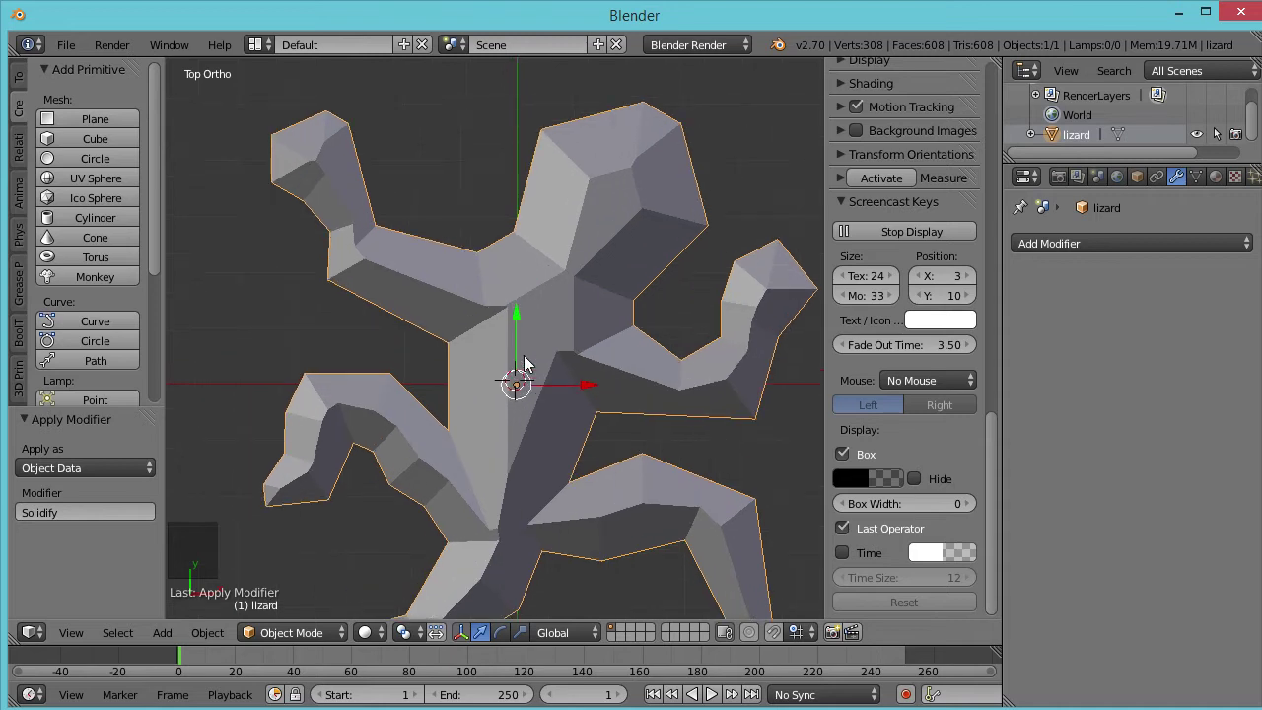
scroll(525, 365, down, 1)
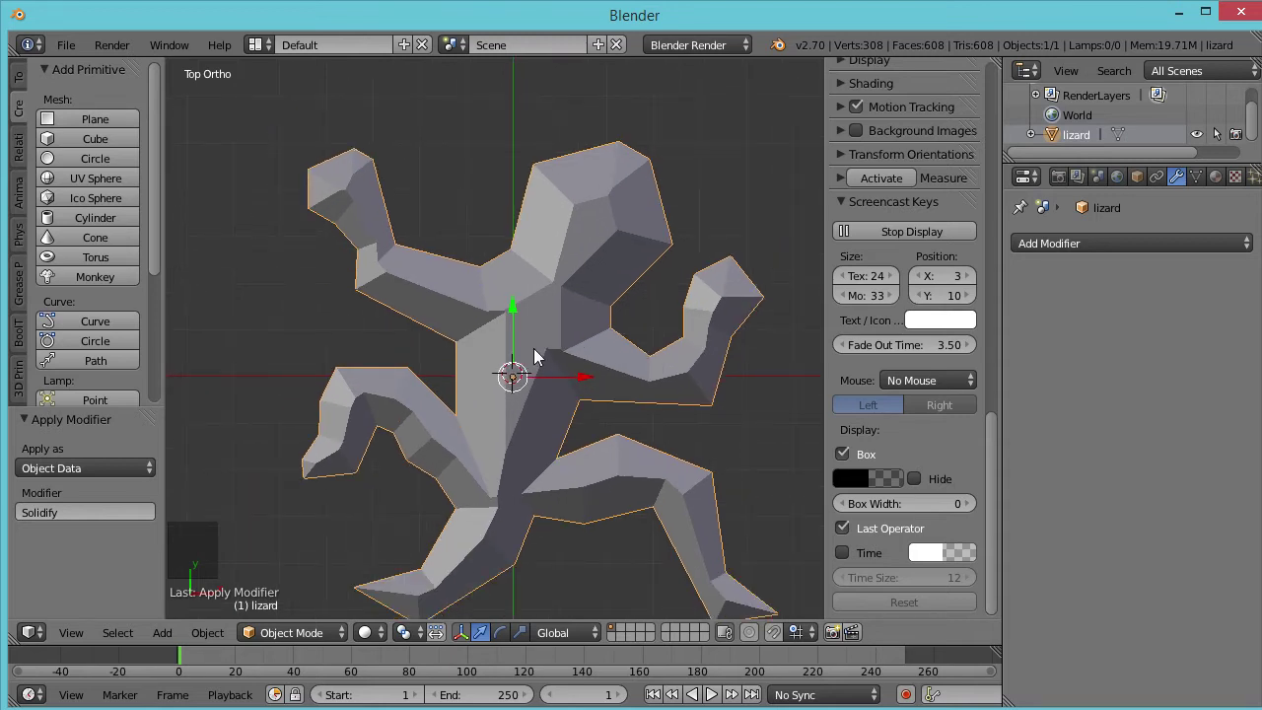
key(z)
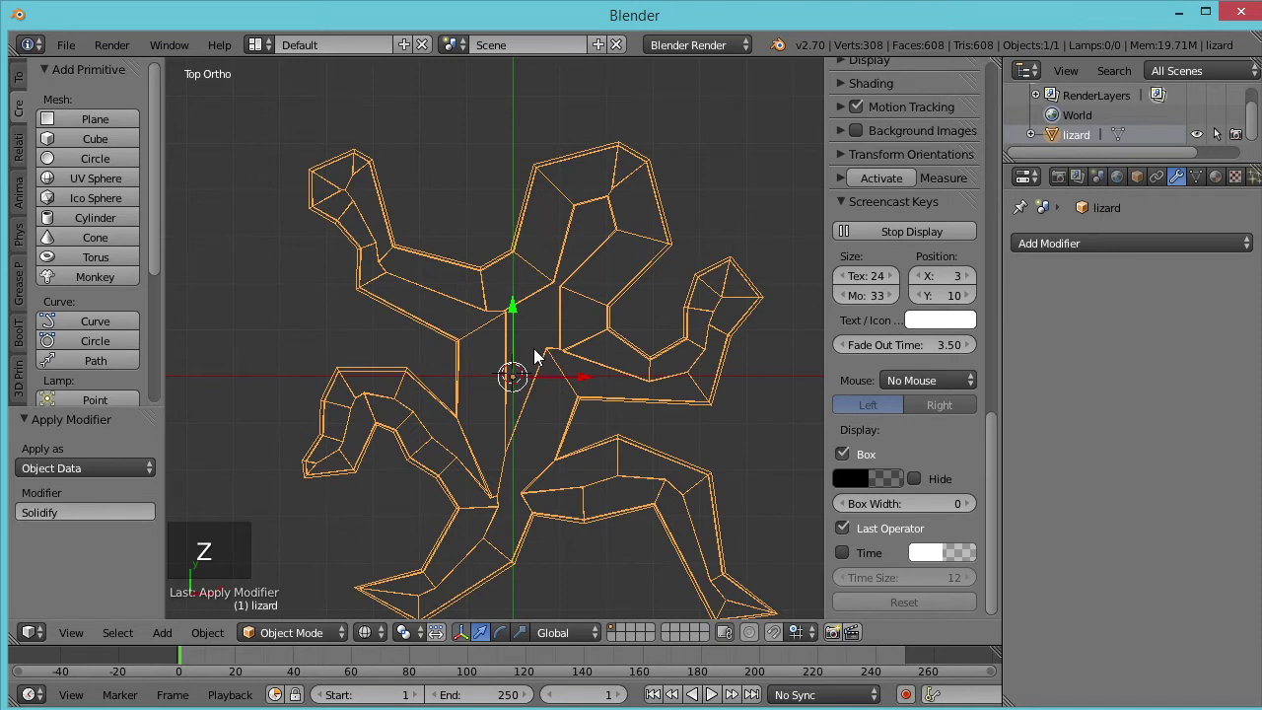
scroll(556, 161, up, 2)
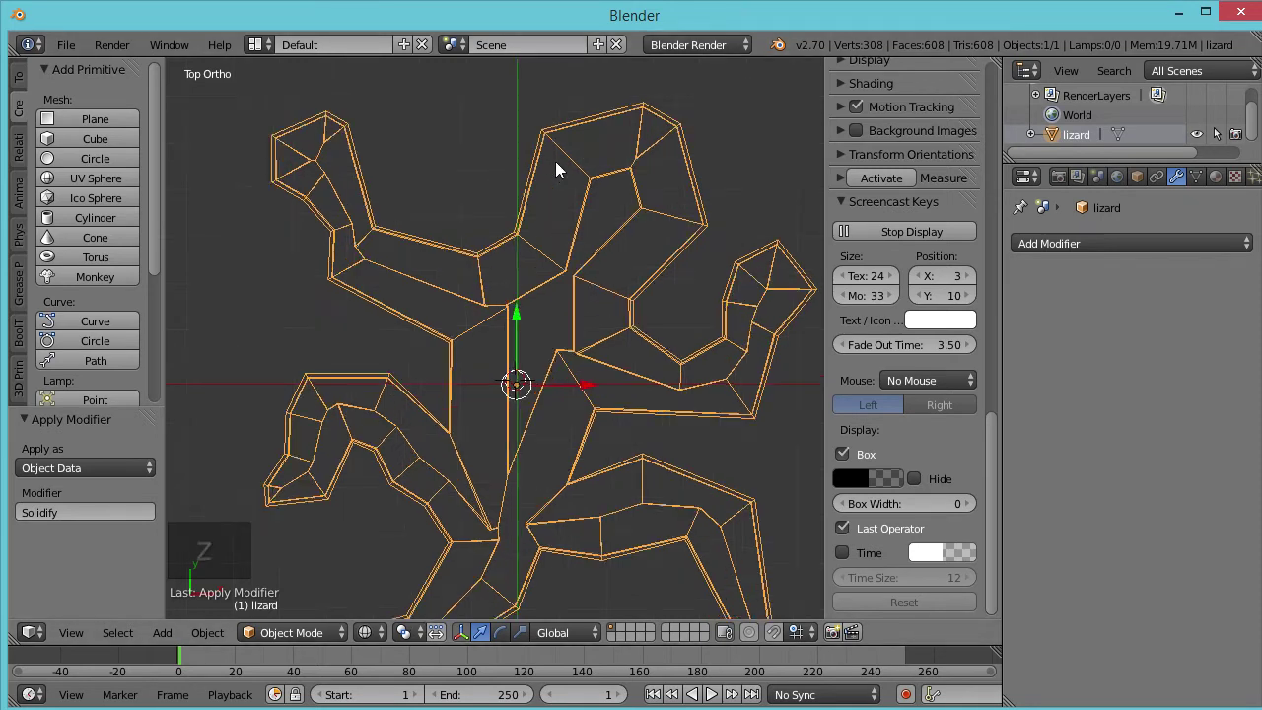
scroll(547, 163, up, 4)
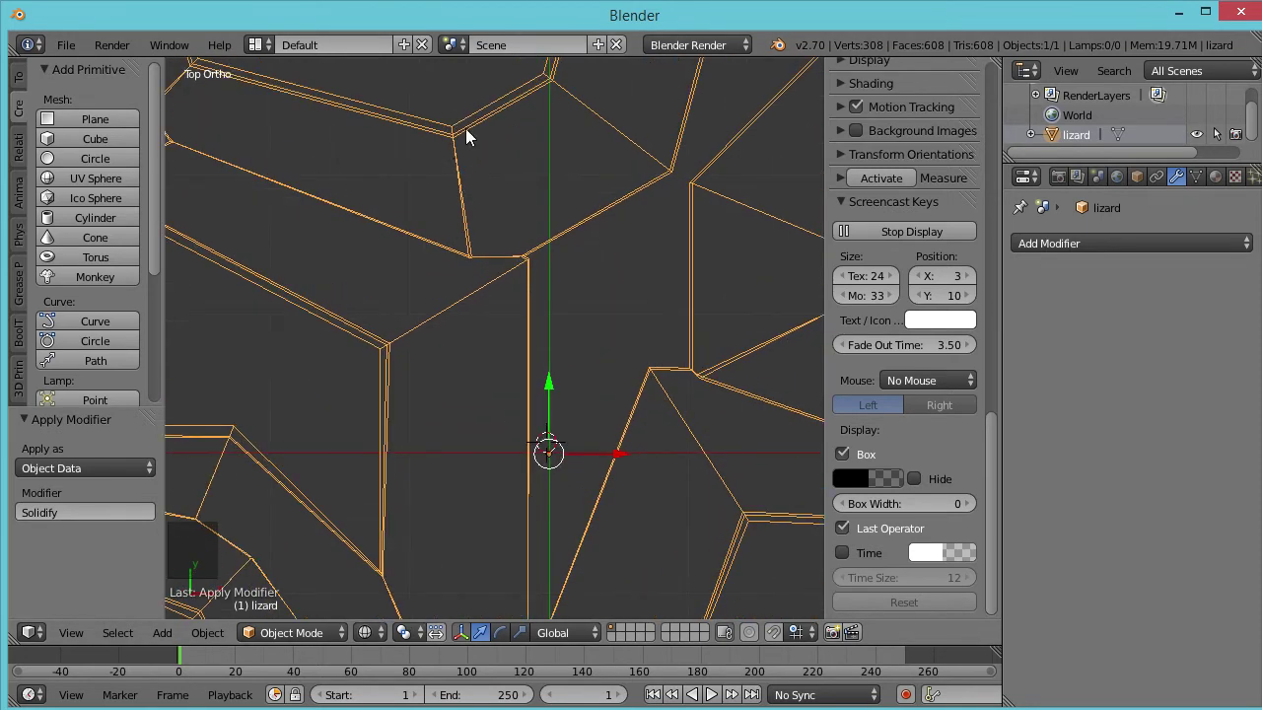
scroll(478, 258, down, 6)
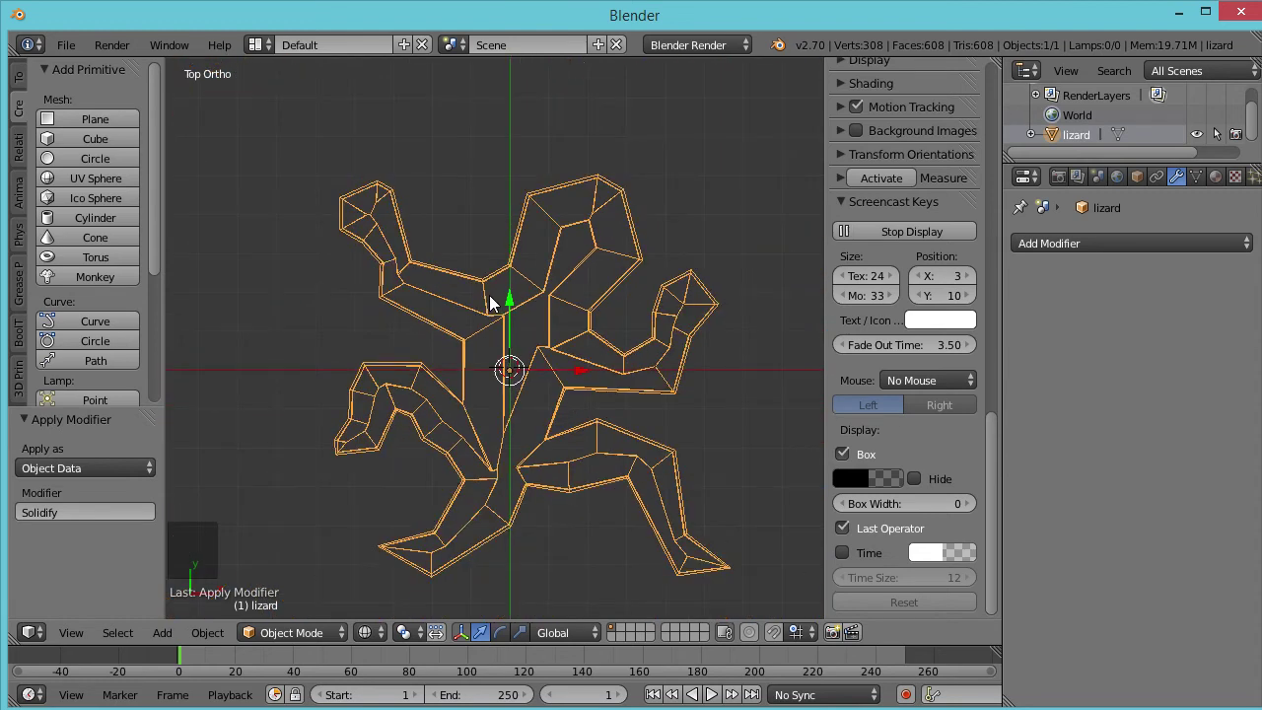
key(z)
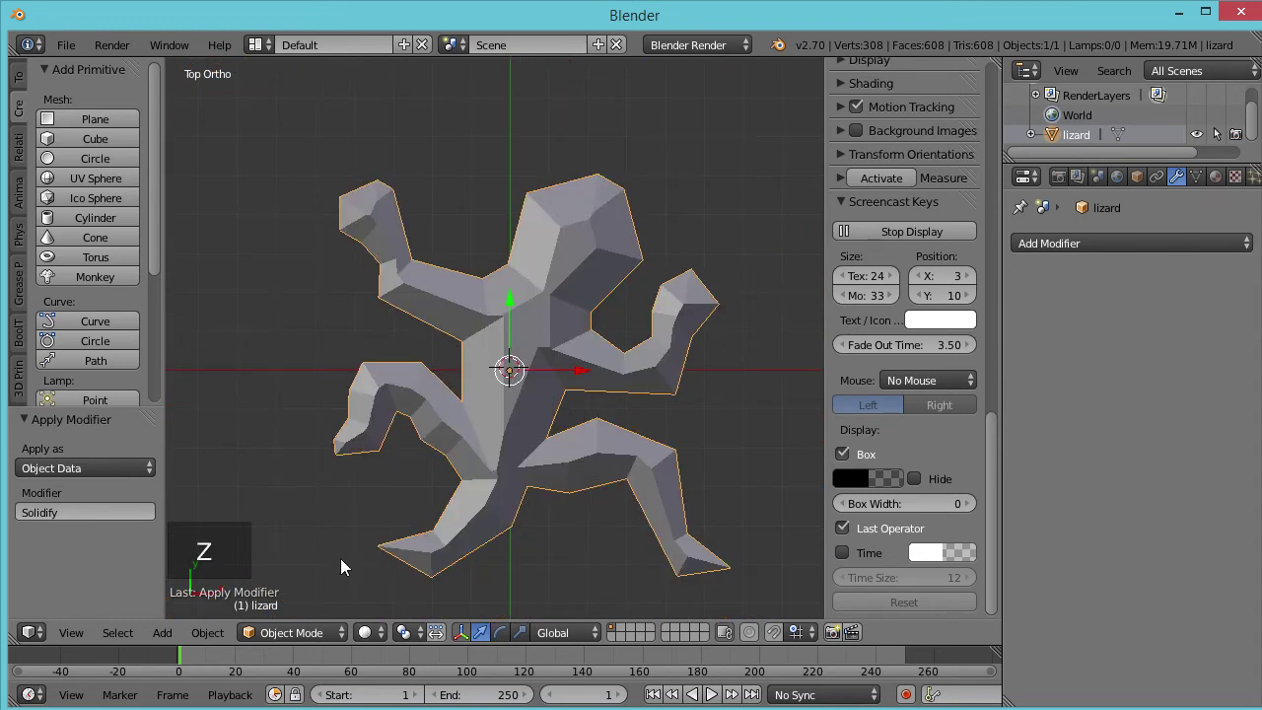
Switch the lizard to Sculpt Mode and hide the region covering its head and right arm.
click(293, 634)
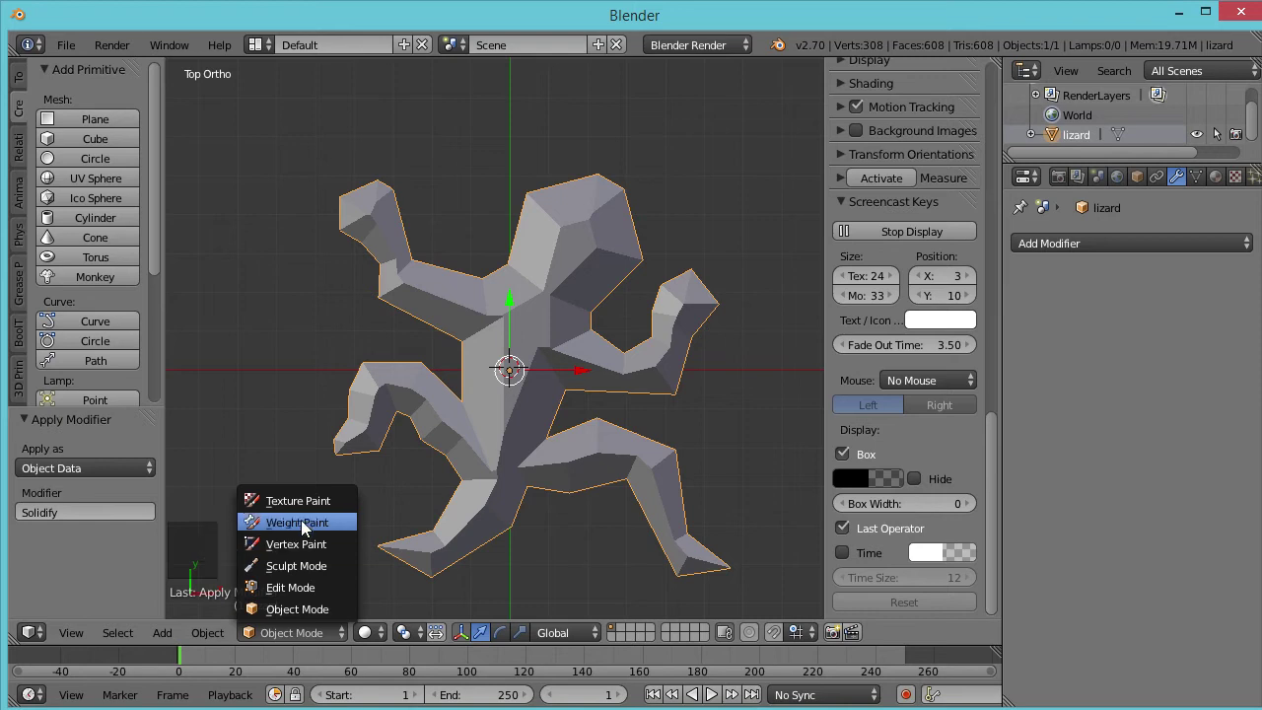
click(297, 566)
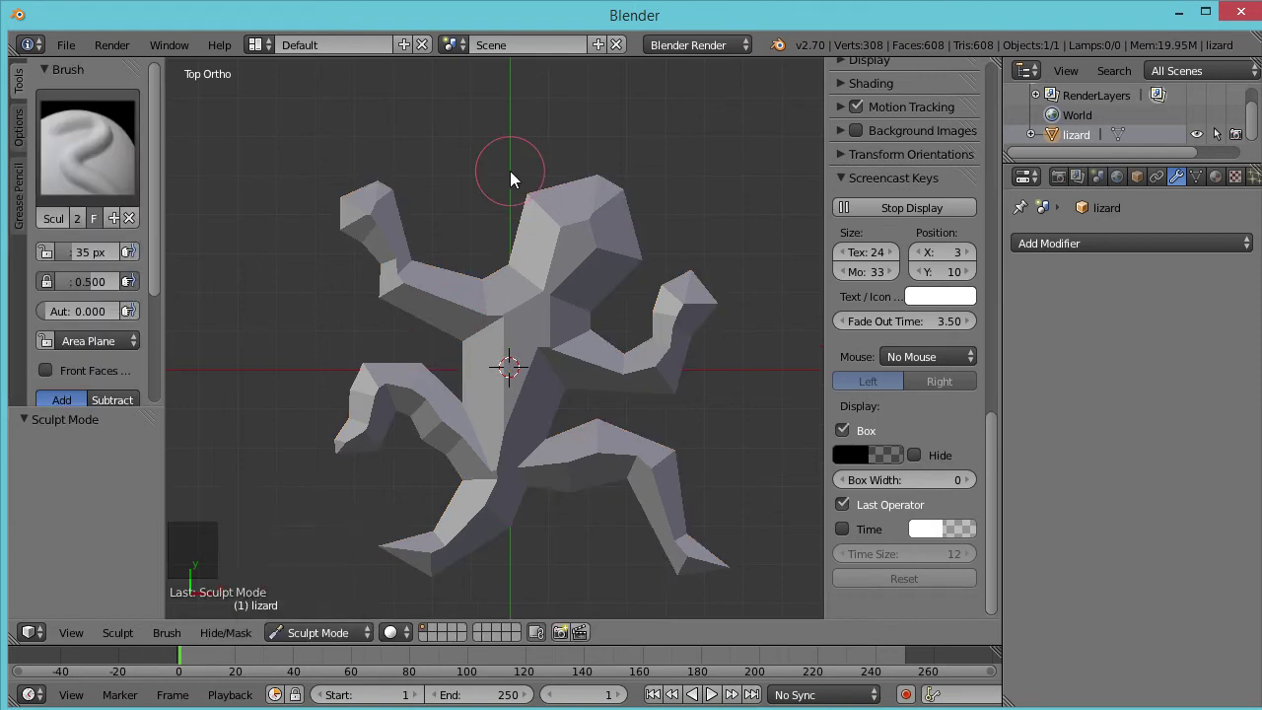
key(h)
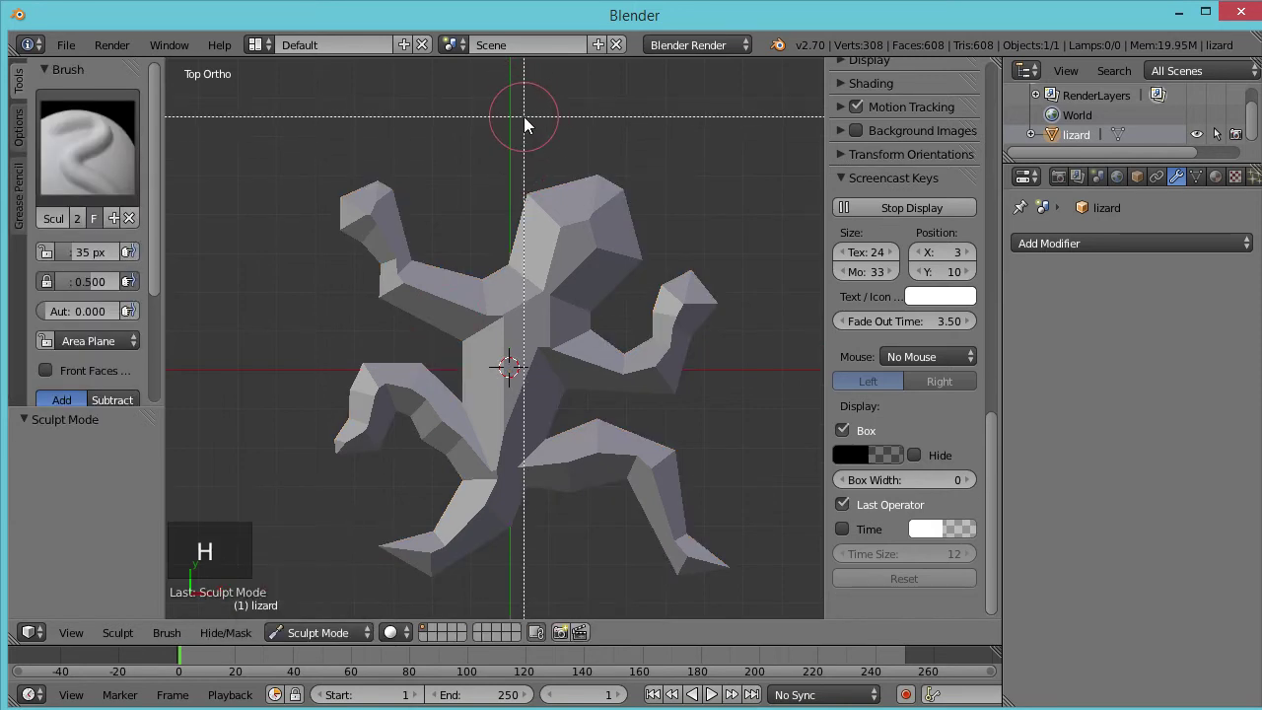
drag(523, 116, 748, 406)
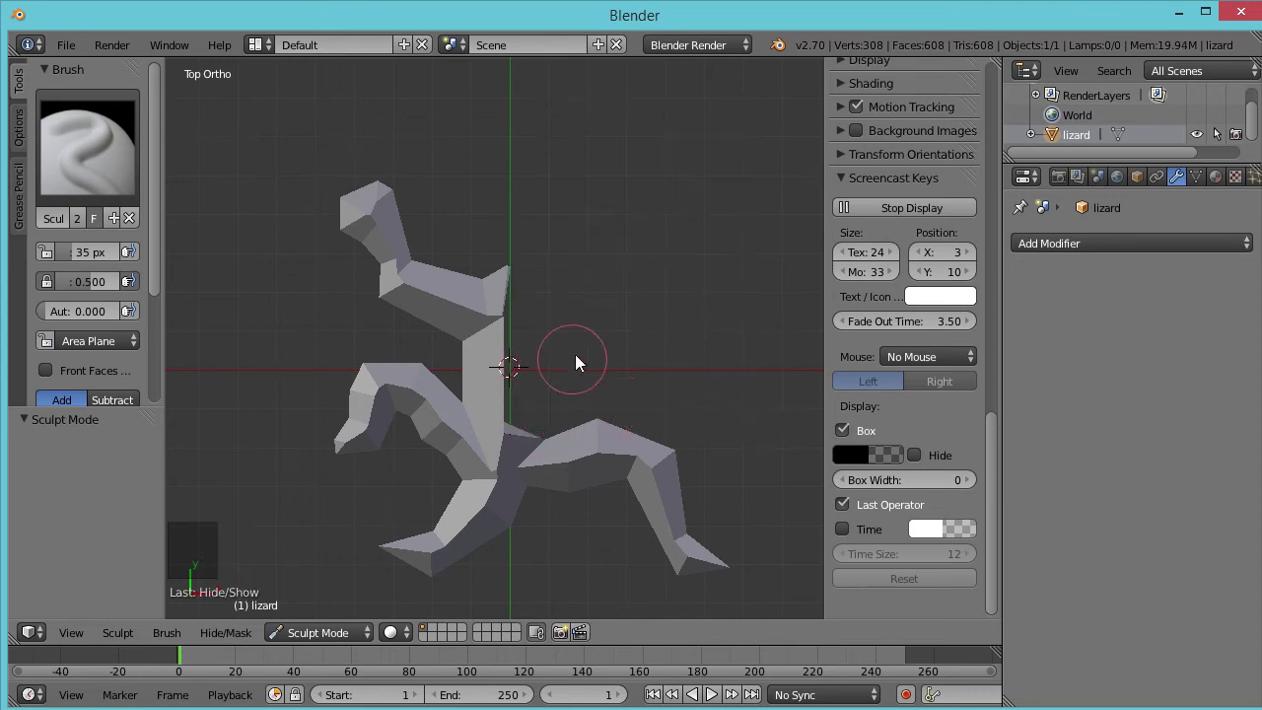
Examine the cut-open lizard from several angles to check the thickness of its inner walls.
middle_drag(590, 345, 464, 464)
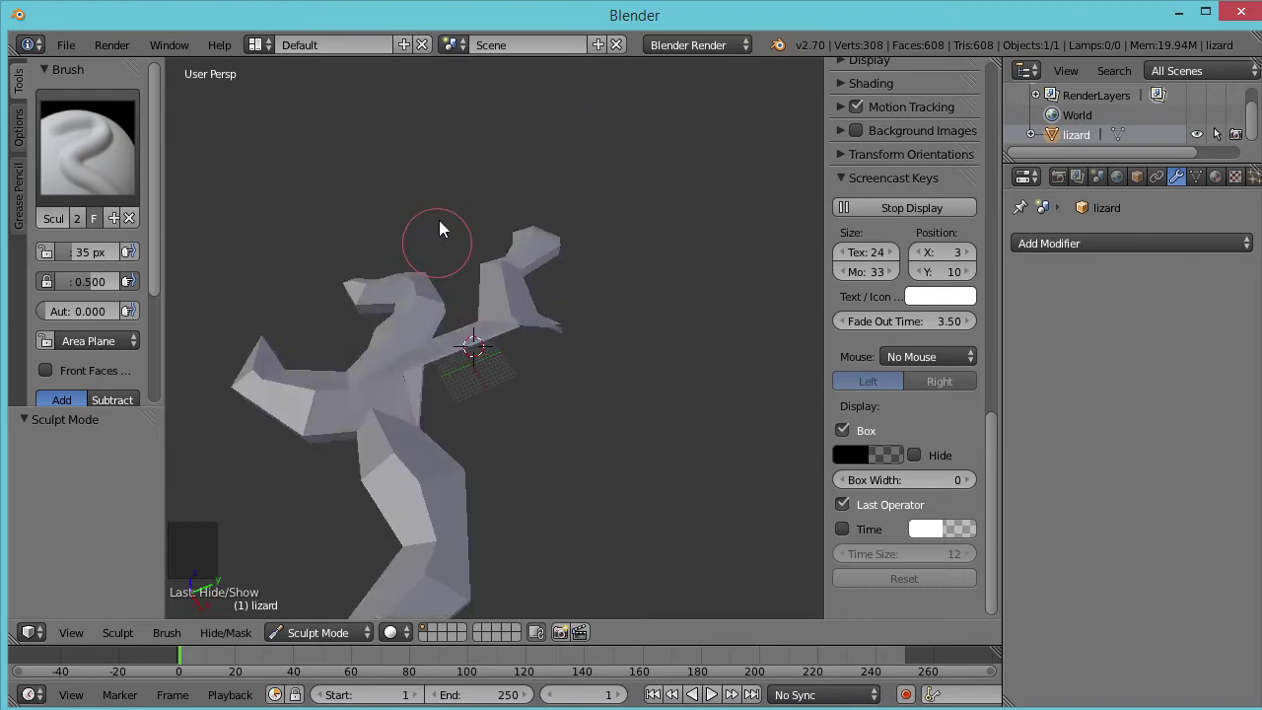
middle_drag(440, 229, 474, 338)
middle_drag(598, 132, 563, 259)
scroll(624, 219, down, 2)
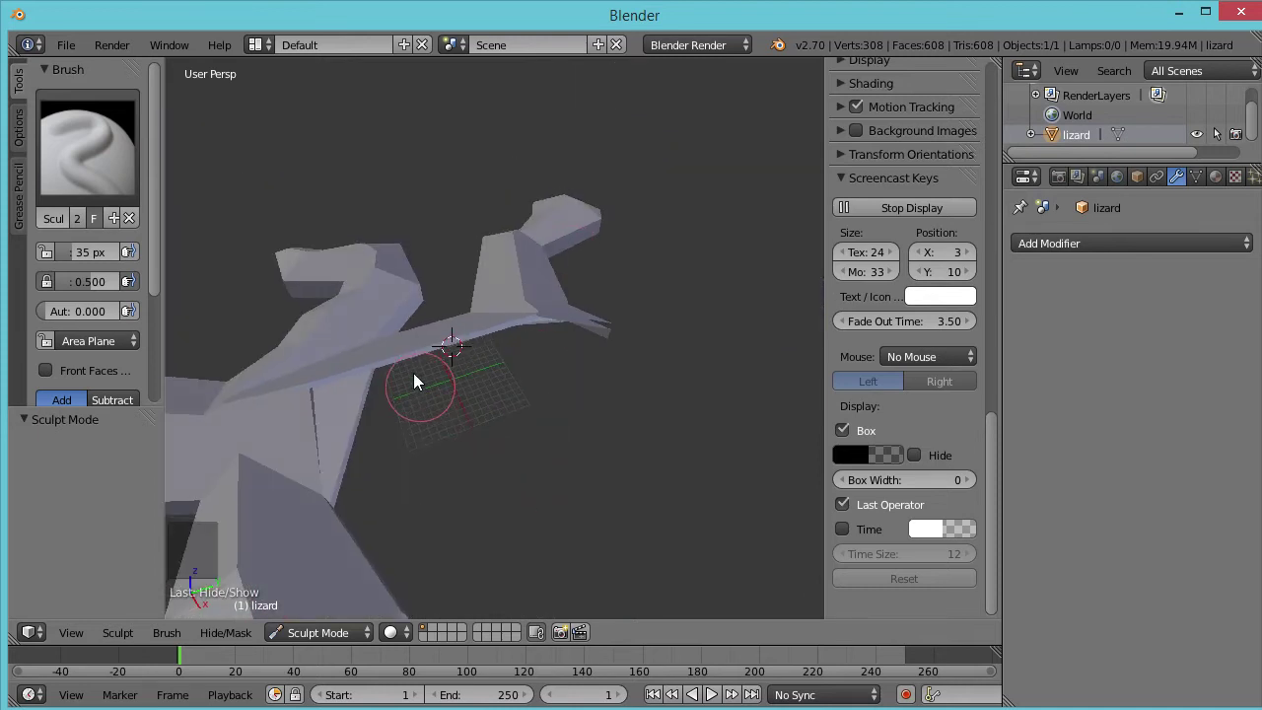
middle_drag(415, 377, 510, 202)
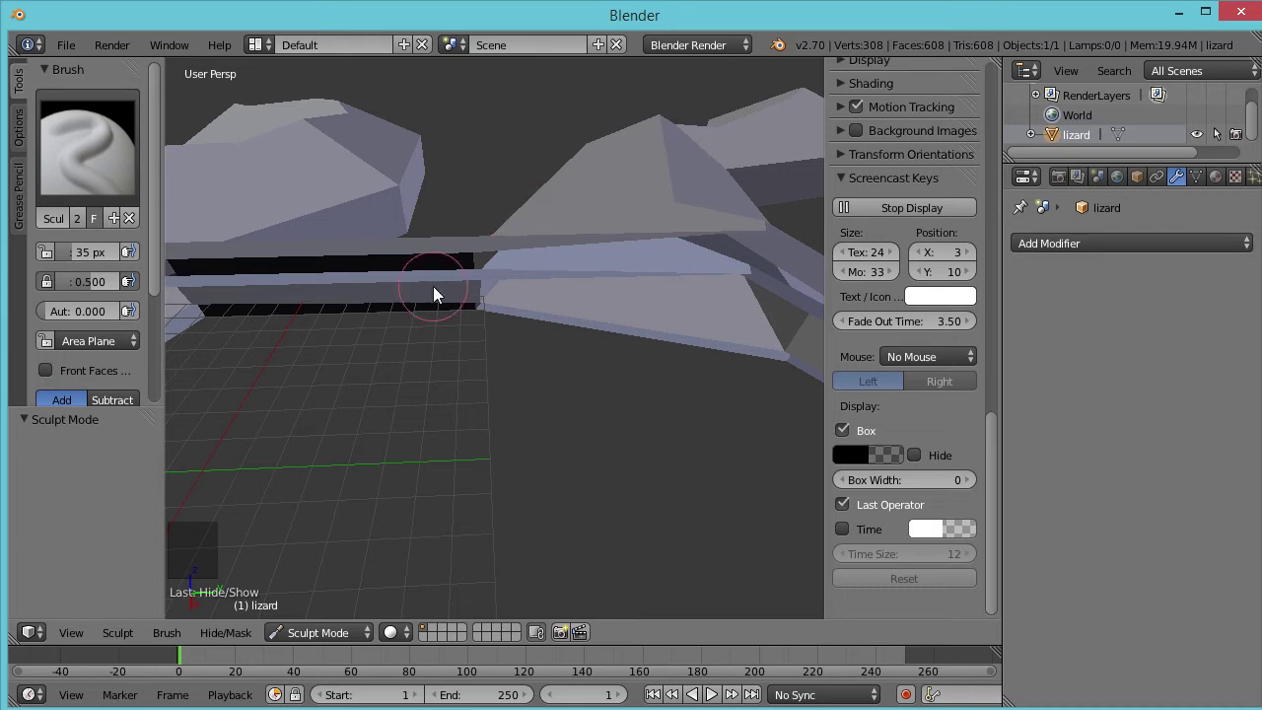
middle_drag(434, 290, 508, 368)
scroll(472, 223, down, 3)
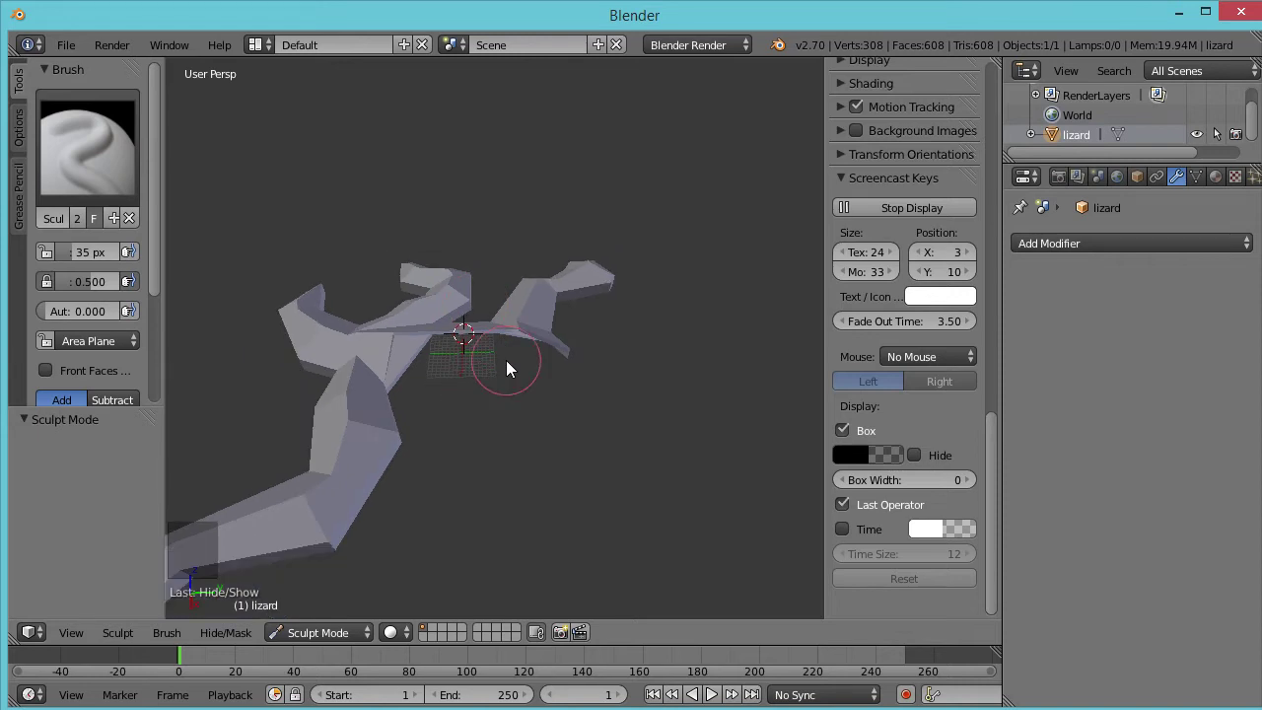
Reveal the hidden part of the lizard and switch the object to Edit Mode.
key(alt+h)
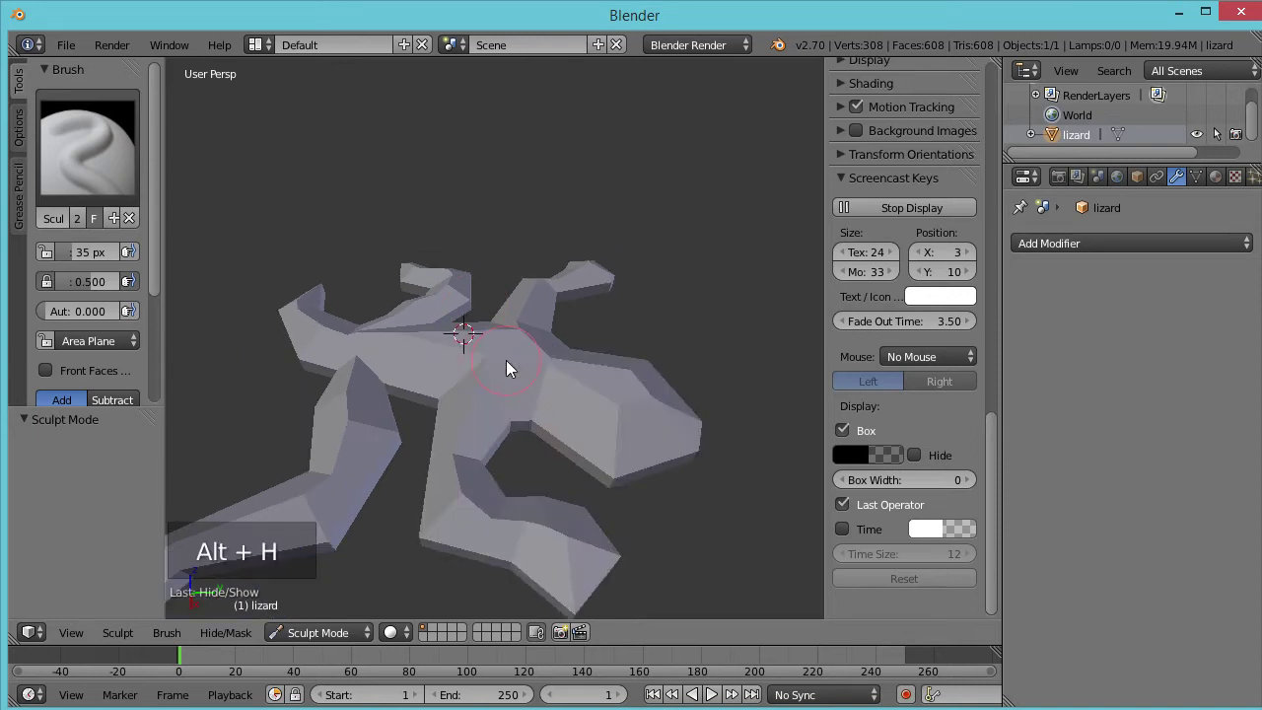
scroll(504, 464, down, 1)
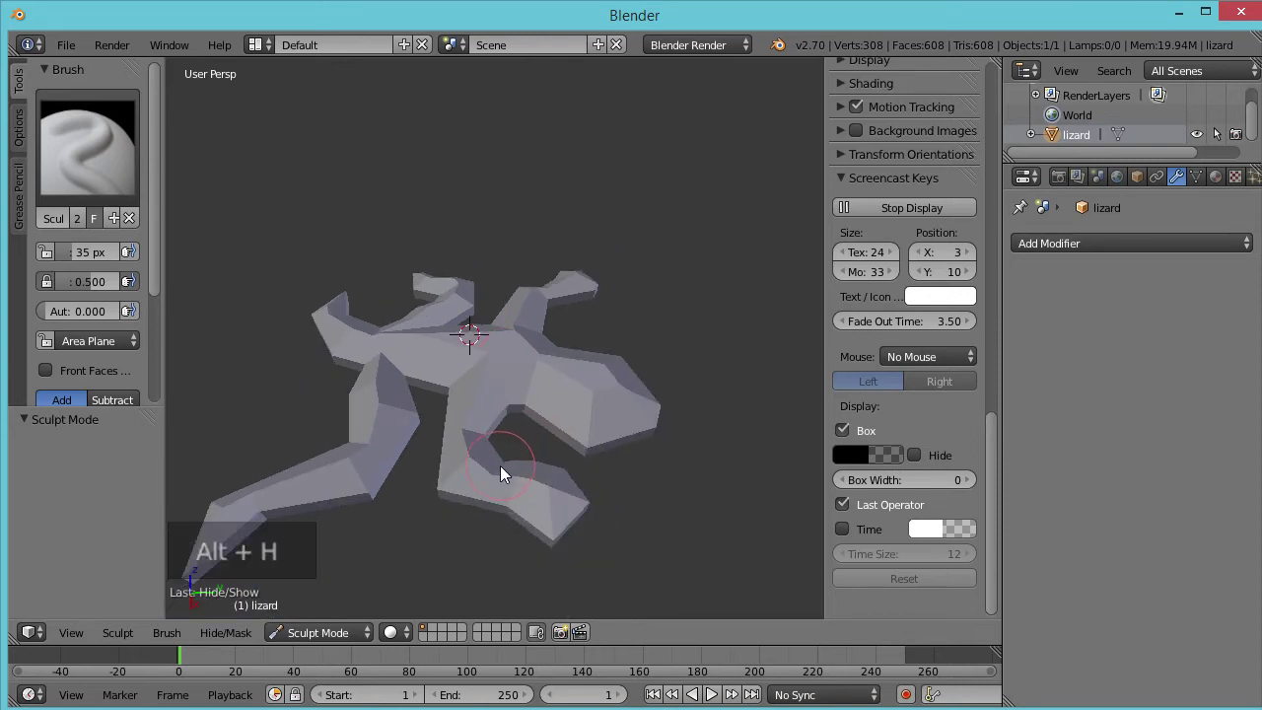
click(310, 632)
click(313, 588)
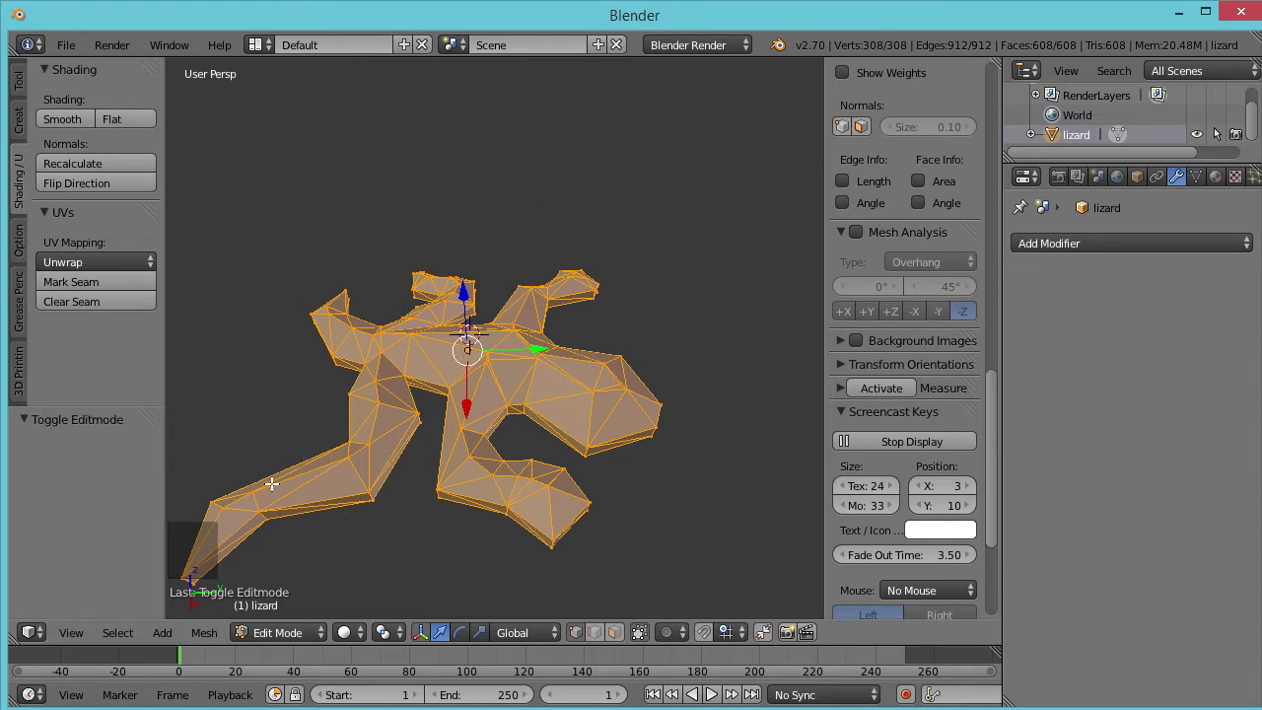
Select only the lizard's linked outer shell and move it about -107 along Y, clear of the inner shell.
key(a)
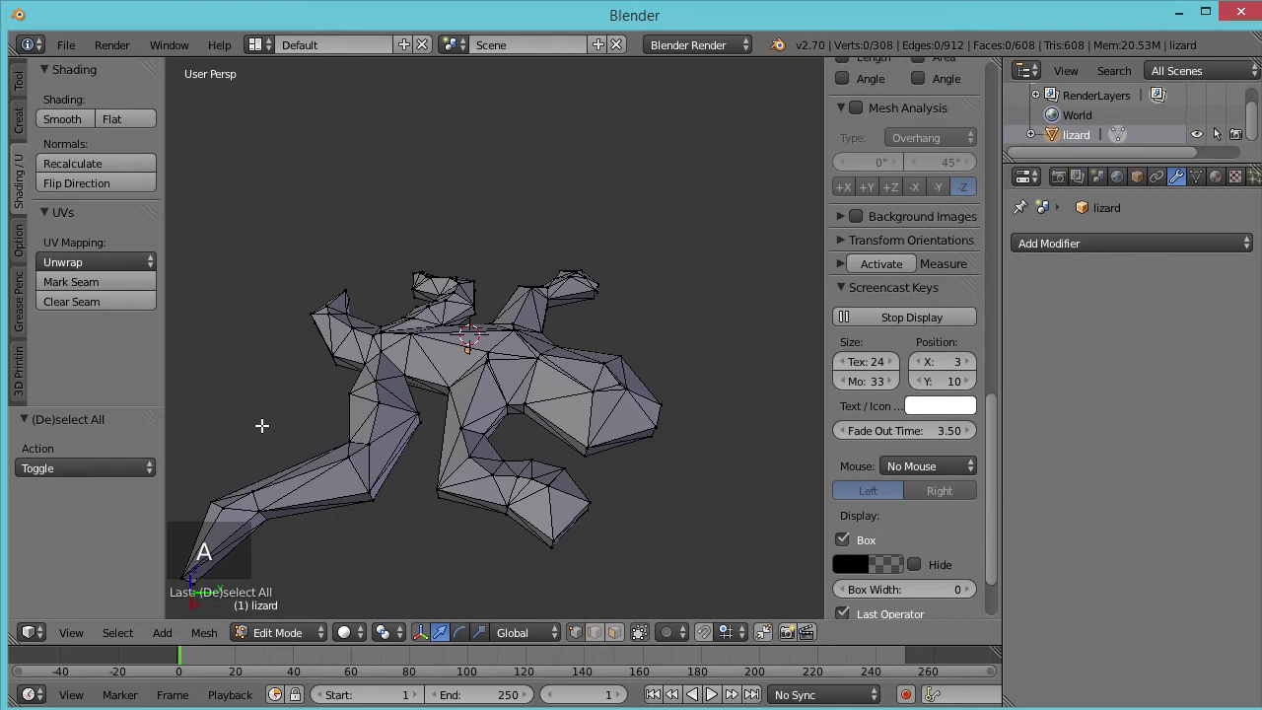
right_click(489, 361)
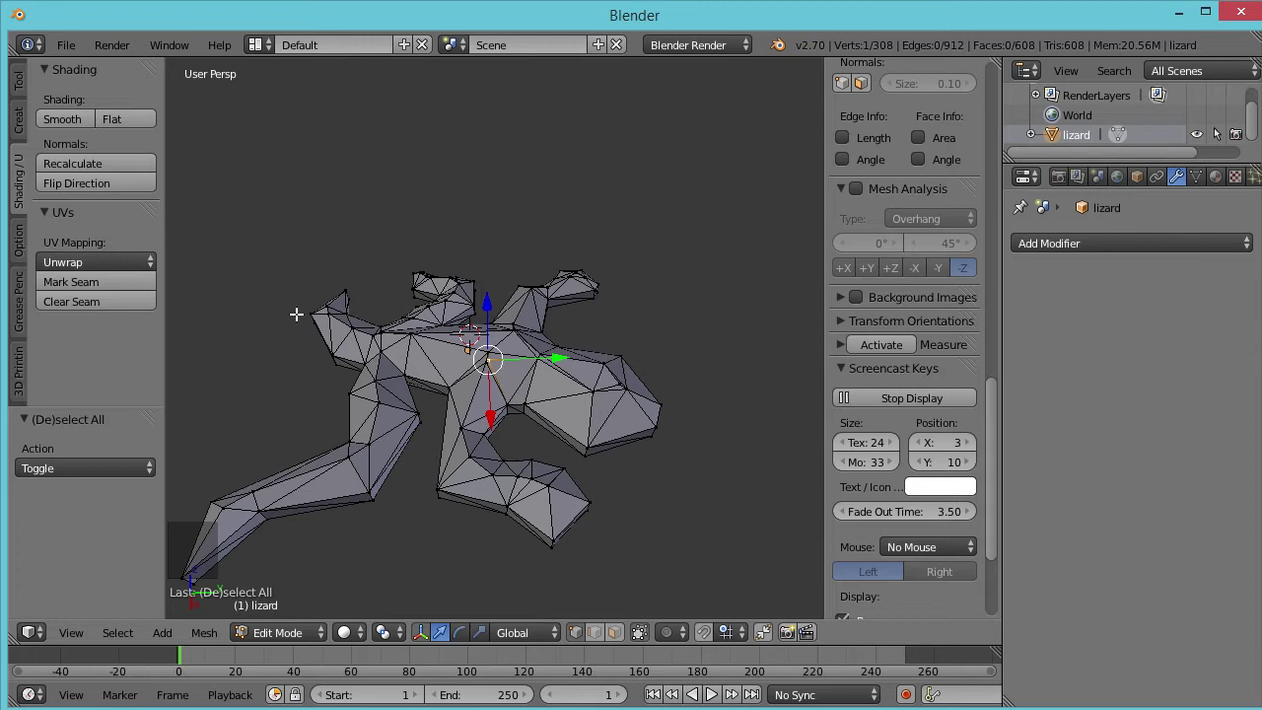
key(ctrl+l)
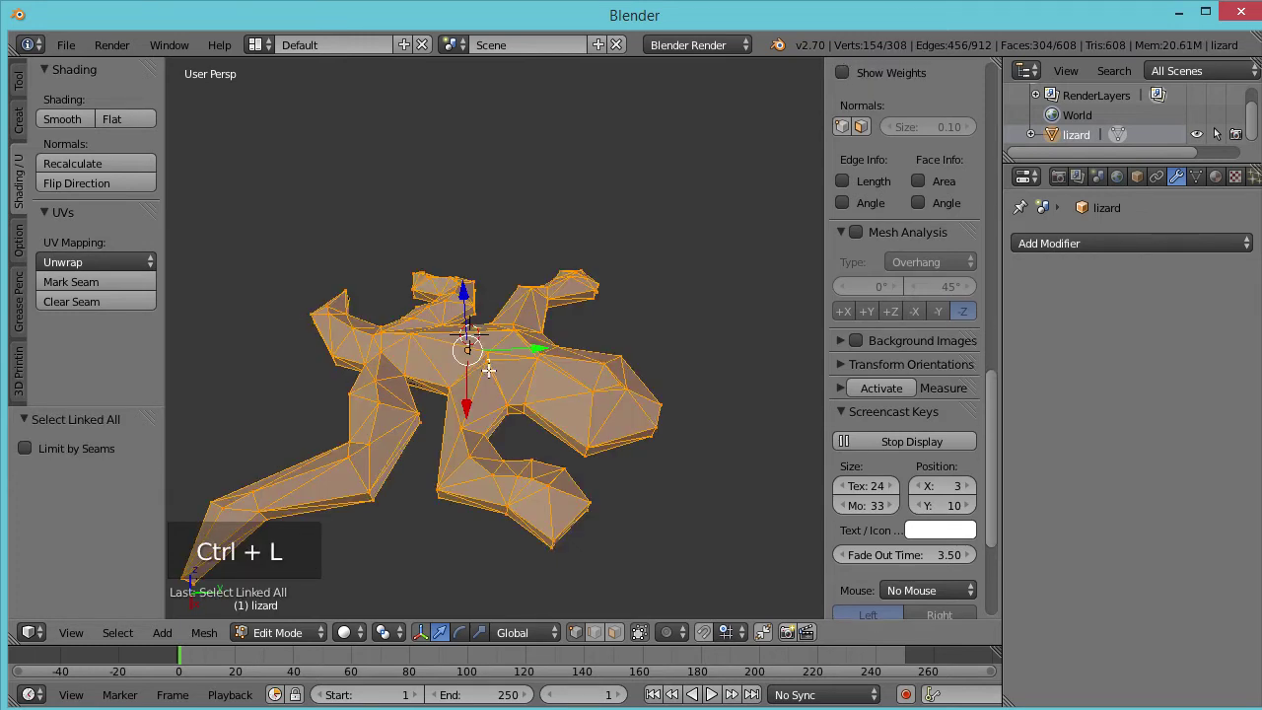
scroll(487, 370, down, 3)
scroll(487, 373, up, 1)
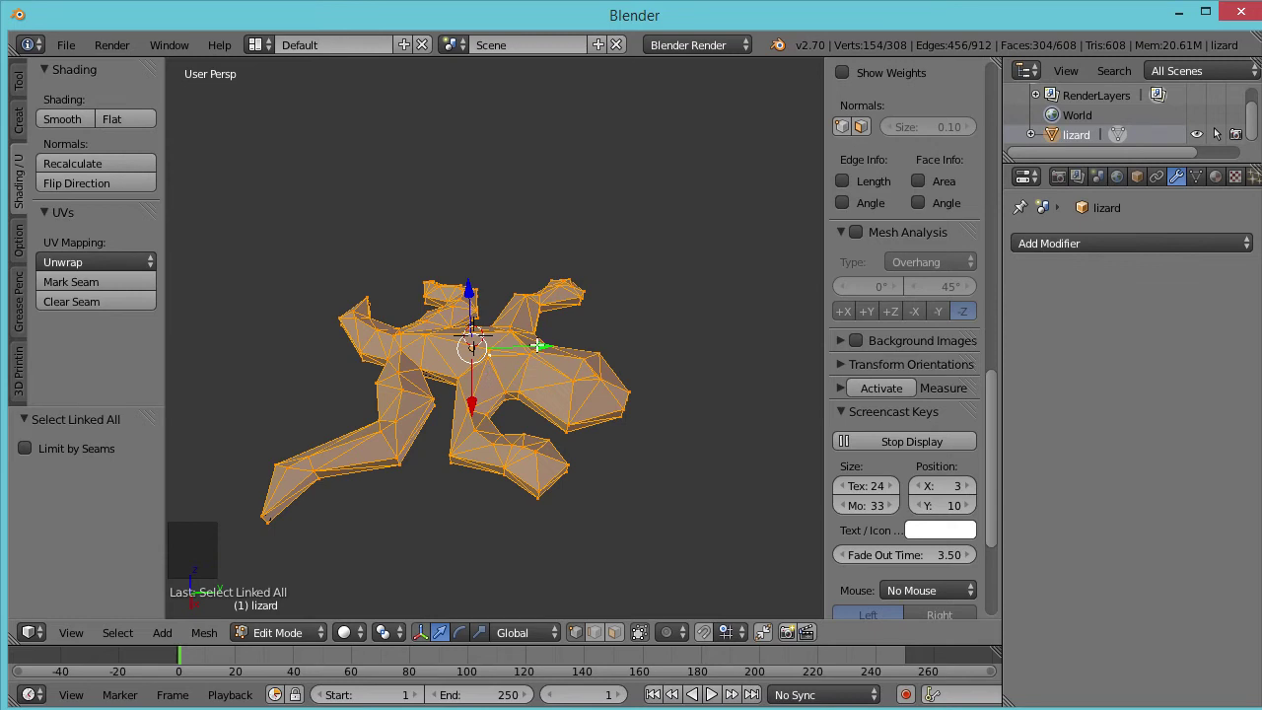
key(shift+d)
key(y)
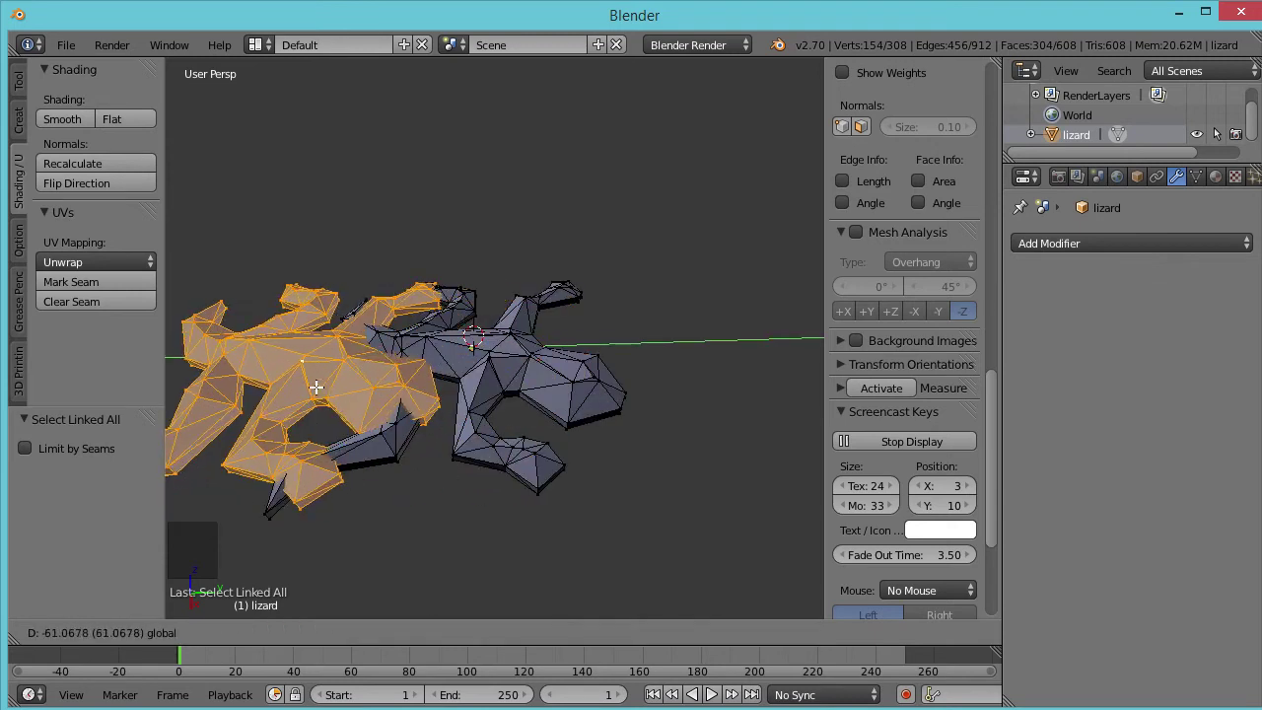
click(234, 414)
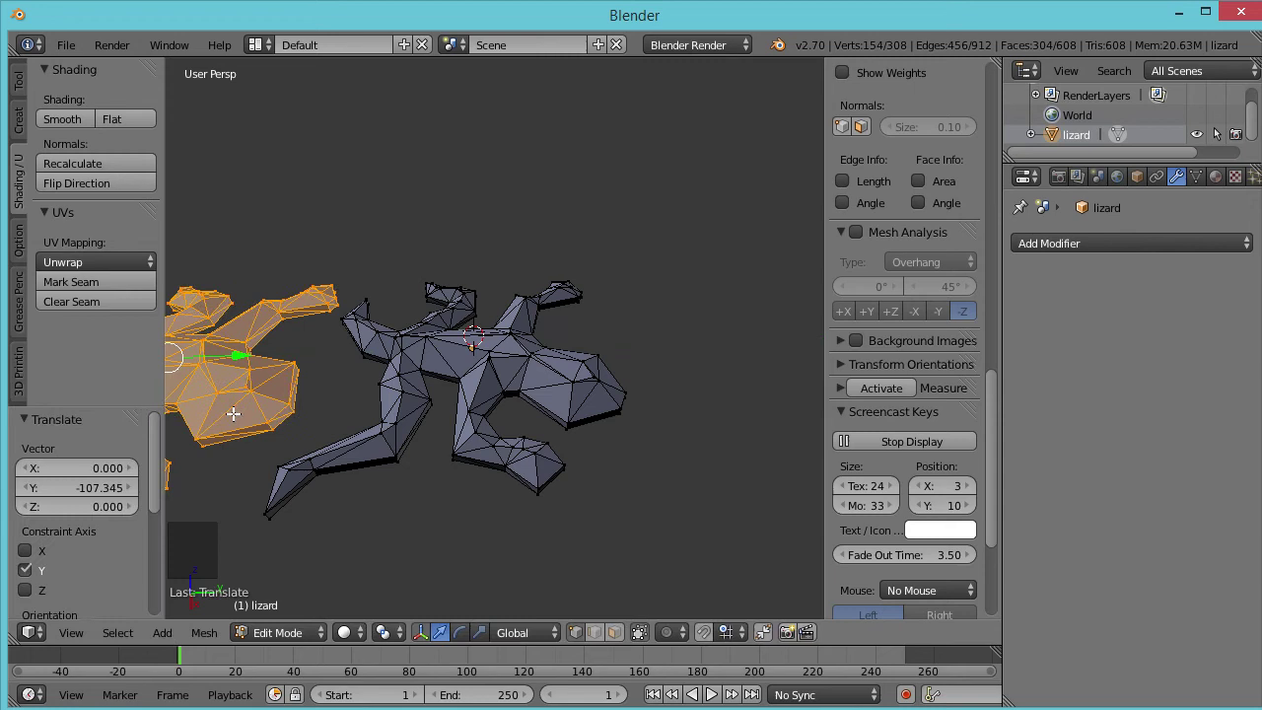
middle_drag(459, 404, 446, 391)
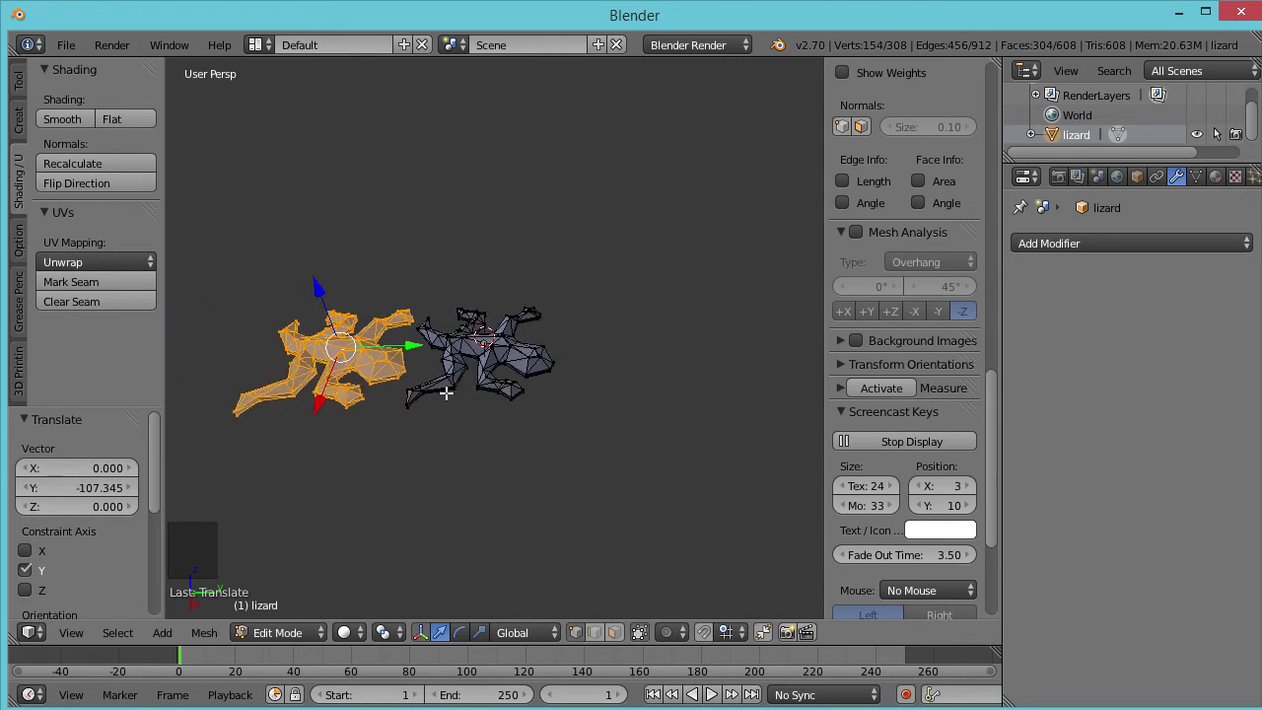
From the top view, delete all vertices of the displaced outer shell.
key(KP_7)
scroll(444, 451, up, 1)
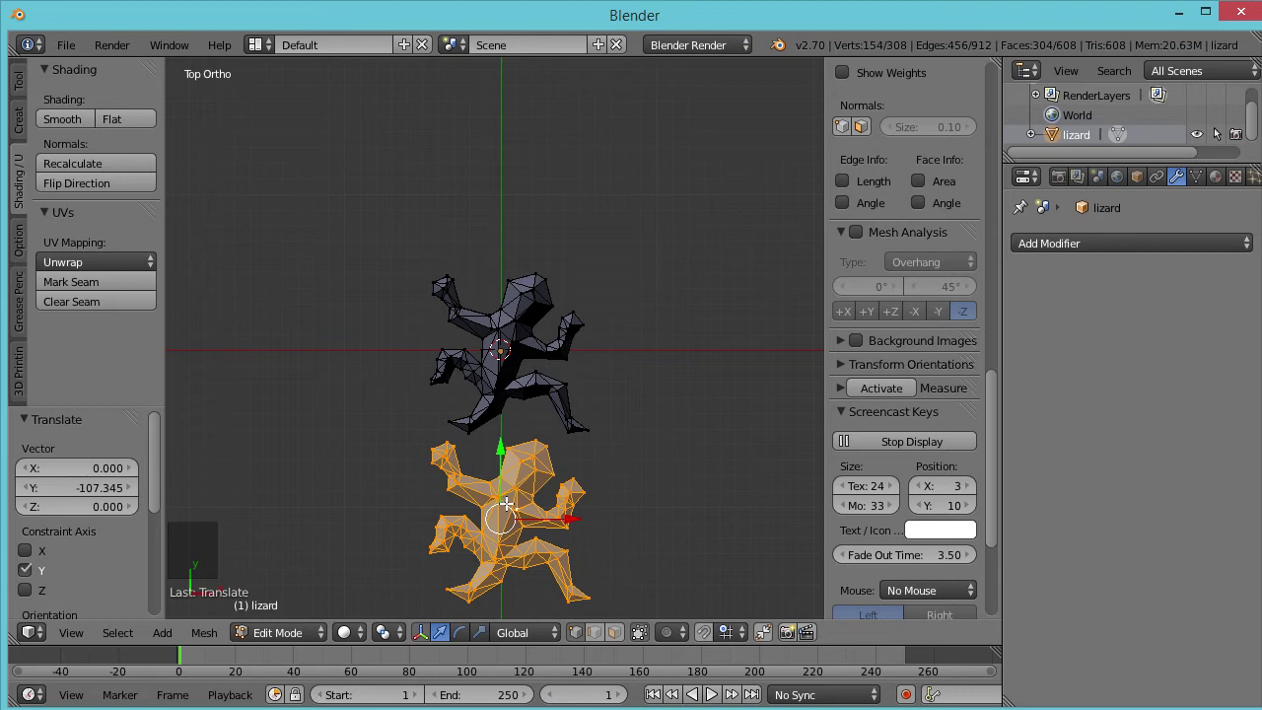
key(Delete)
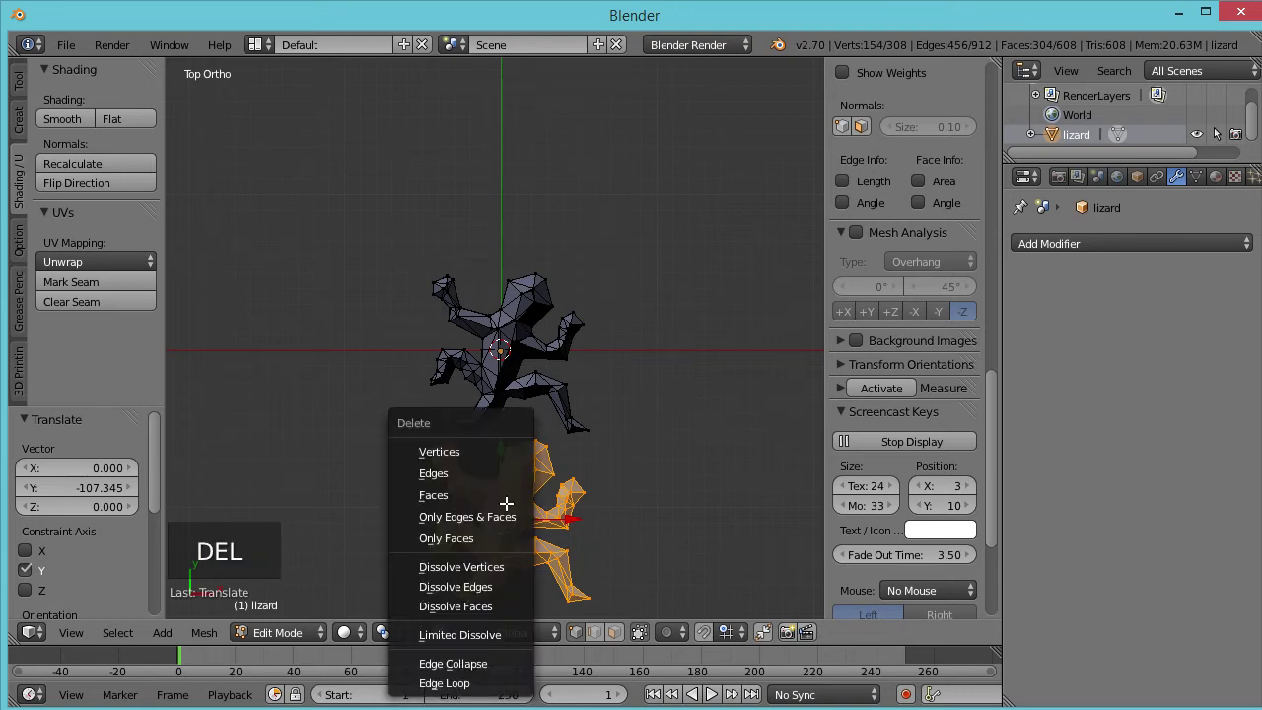
click(479, 451)
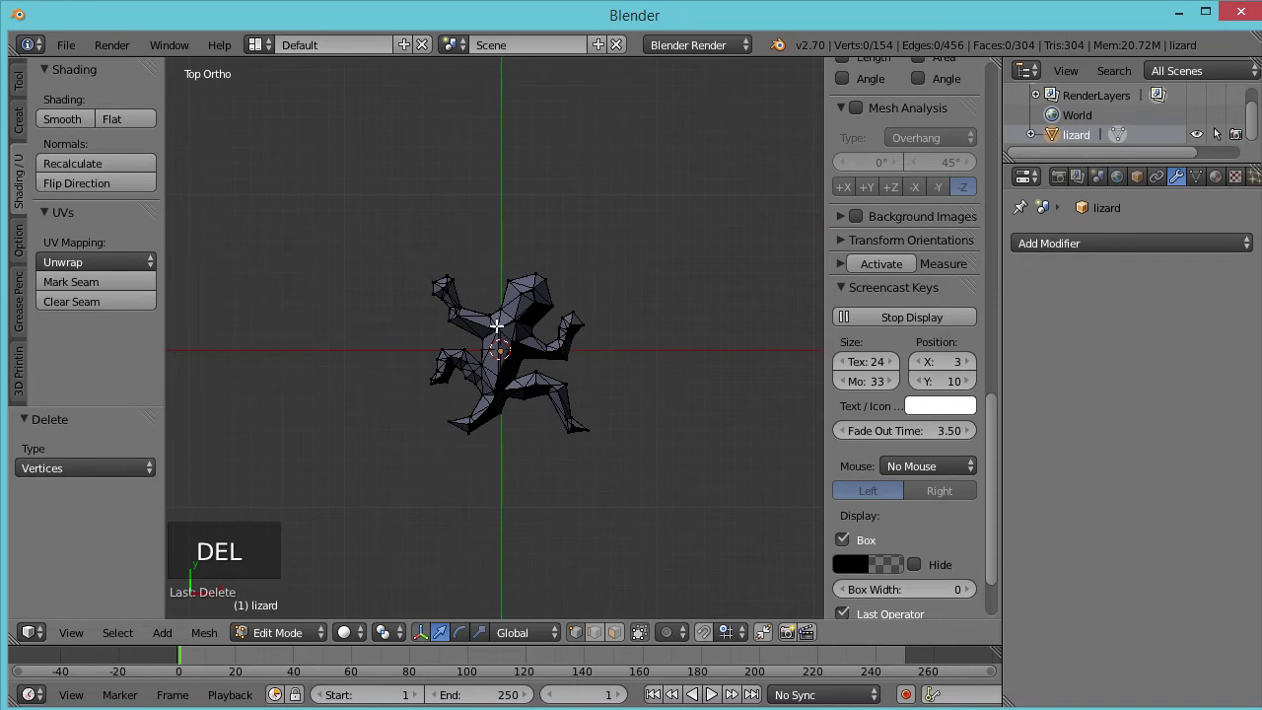
Recalculate the normals of the entire remaining lizard mesh and return to Object Mode.
scroll(496, 326, up, 5)
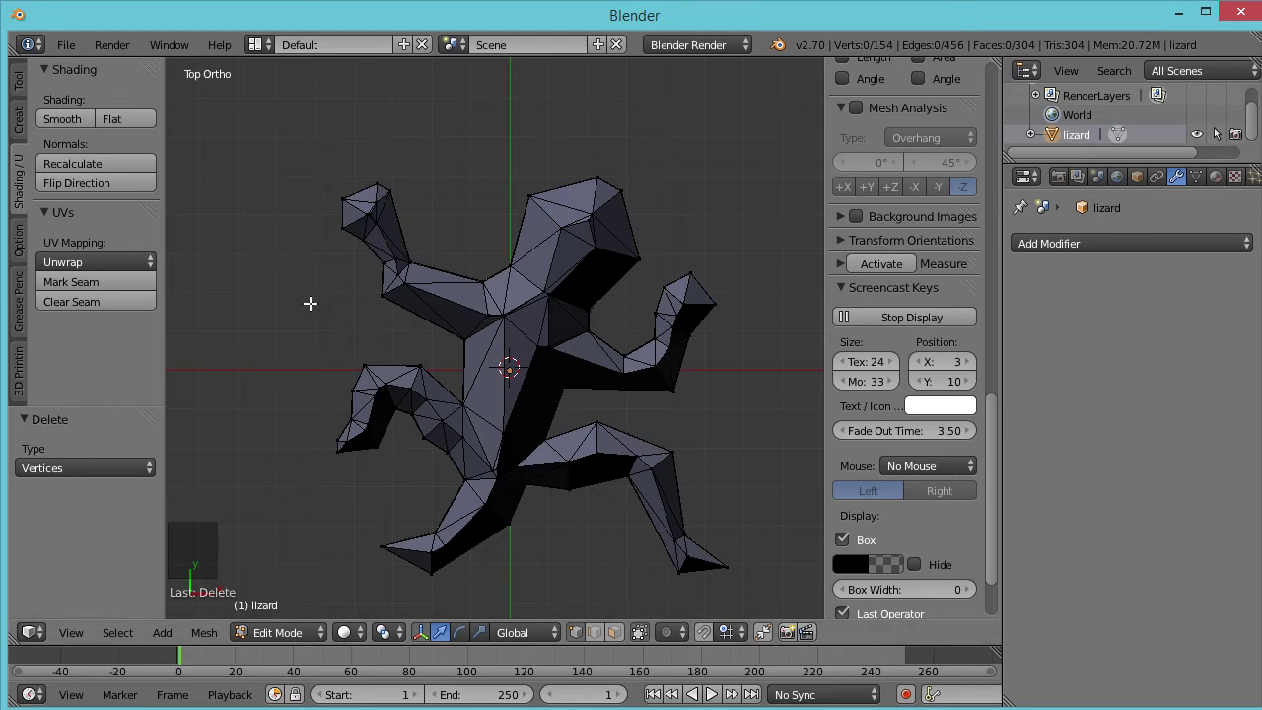
key(a)
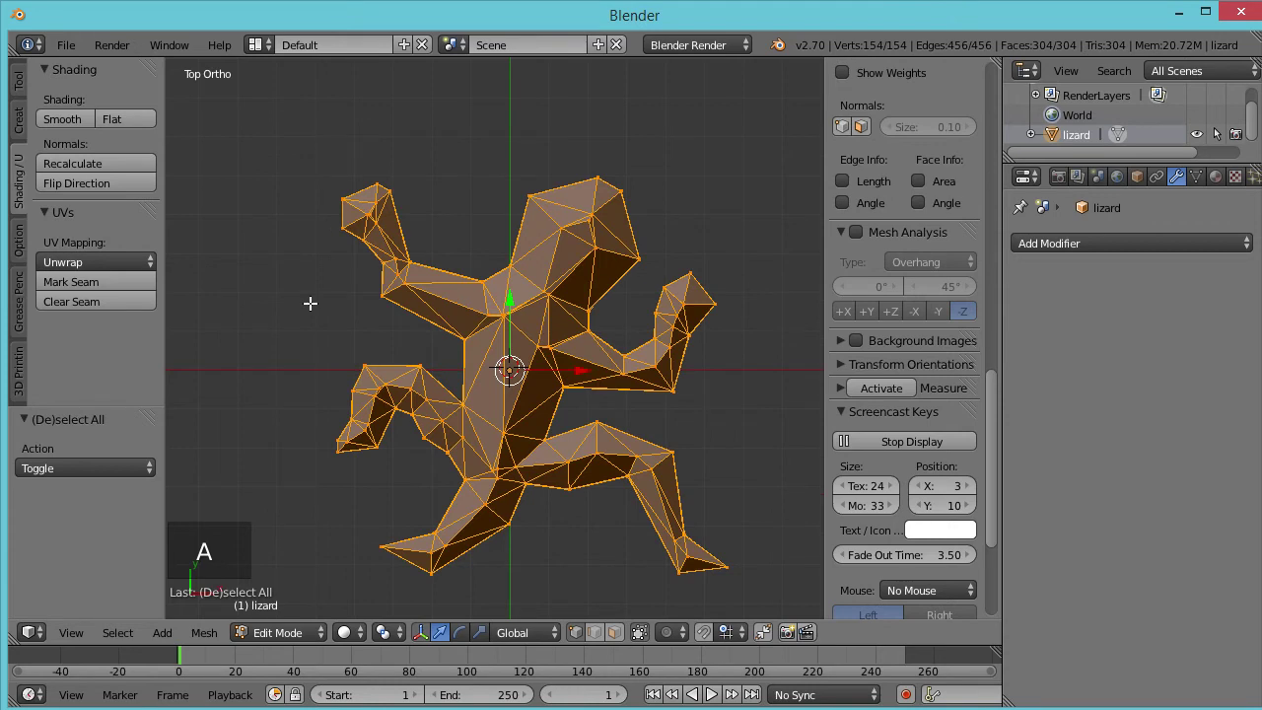
click(79, 163)
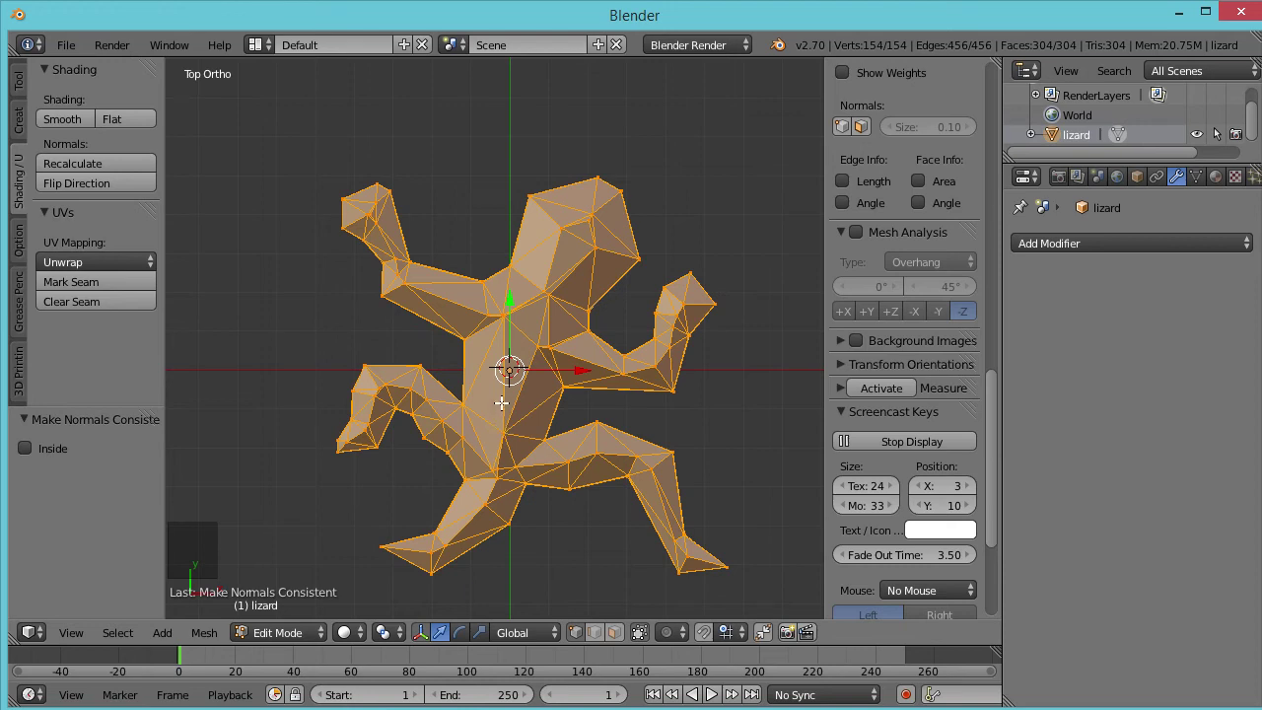
click(260, 635)
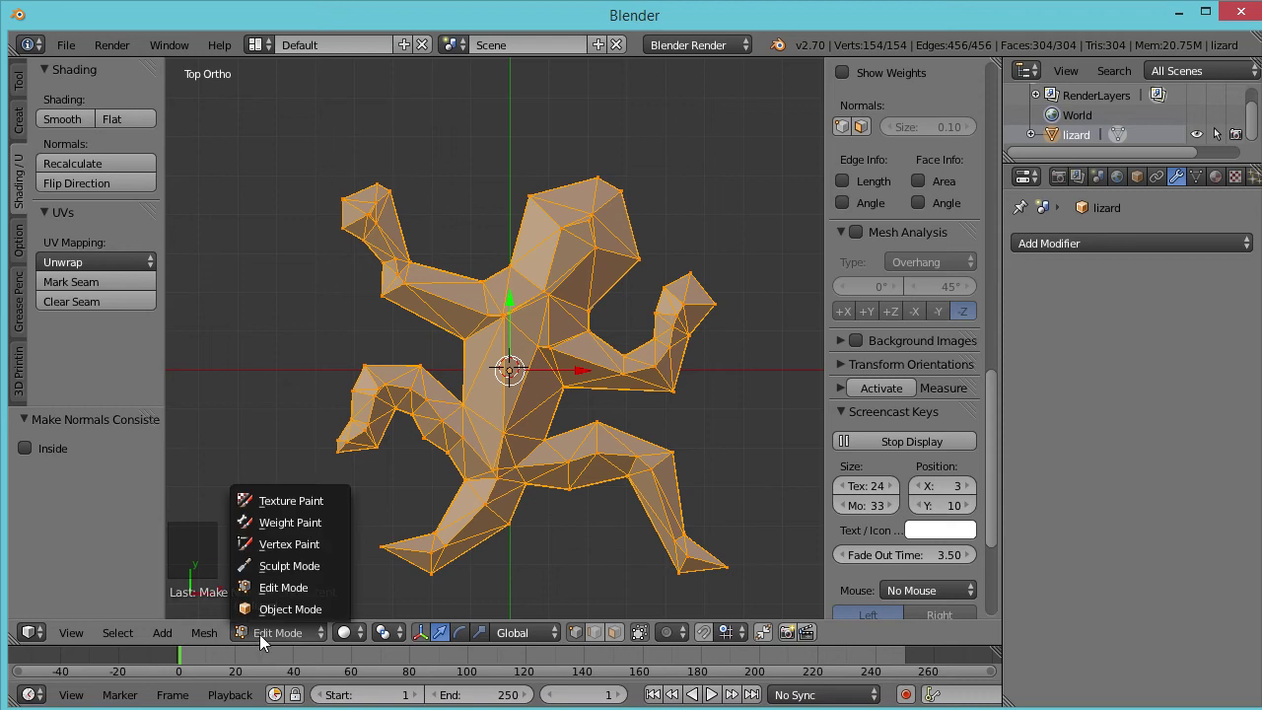
click(265, 607)
Duplicate the lizard with an offset of about -46 in X and 30.7 in Y, and rotate the copy about 107°.
scroll(505, 370, down, 3)
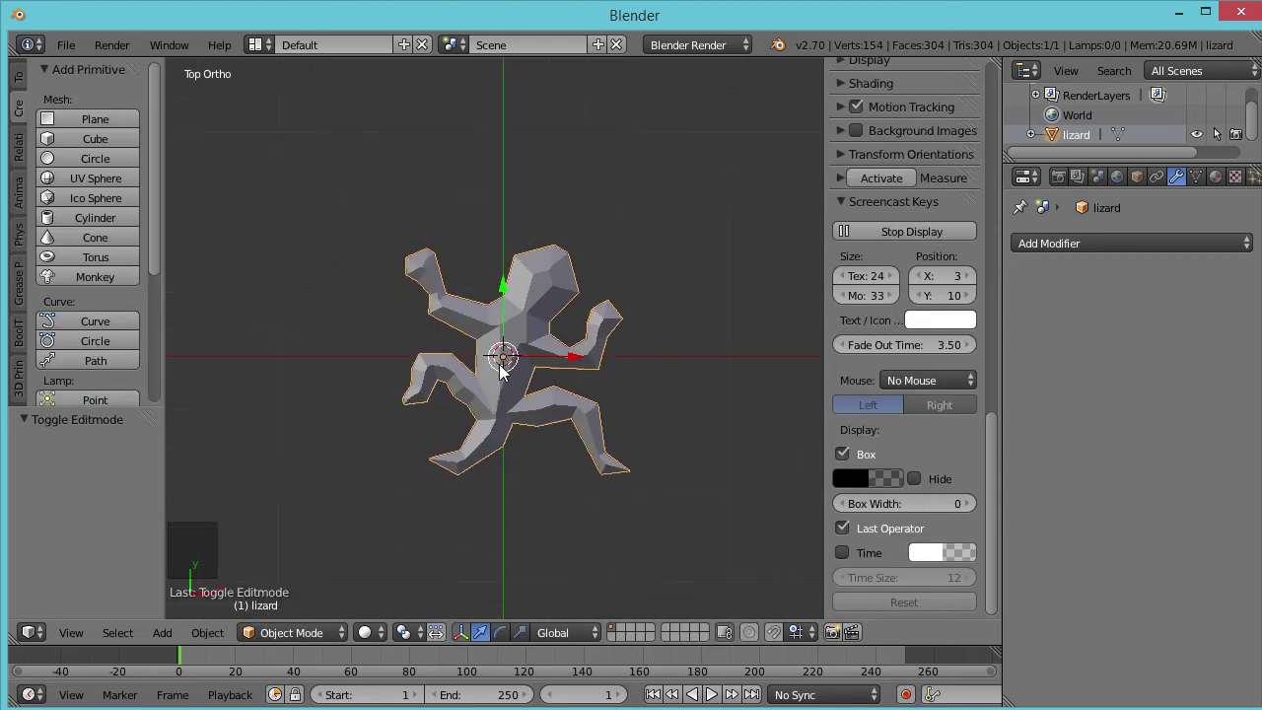
key(shift+d)
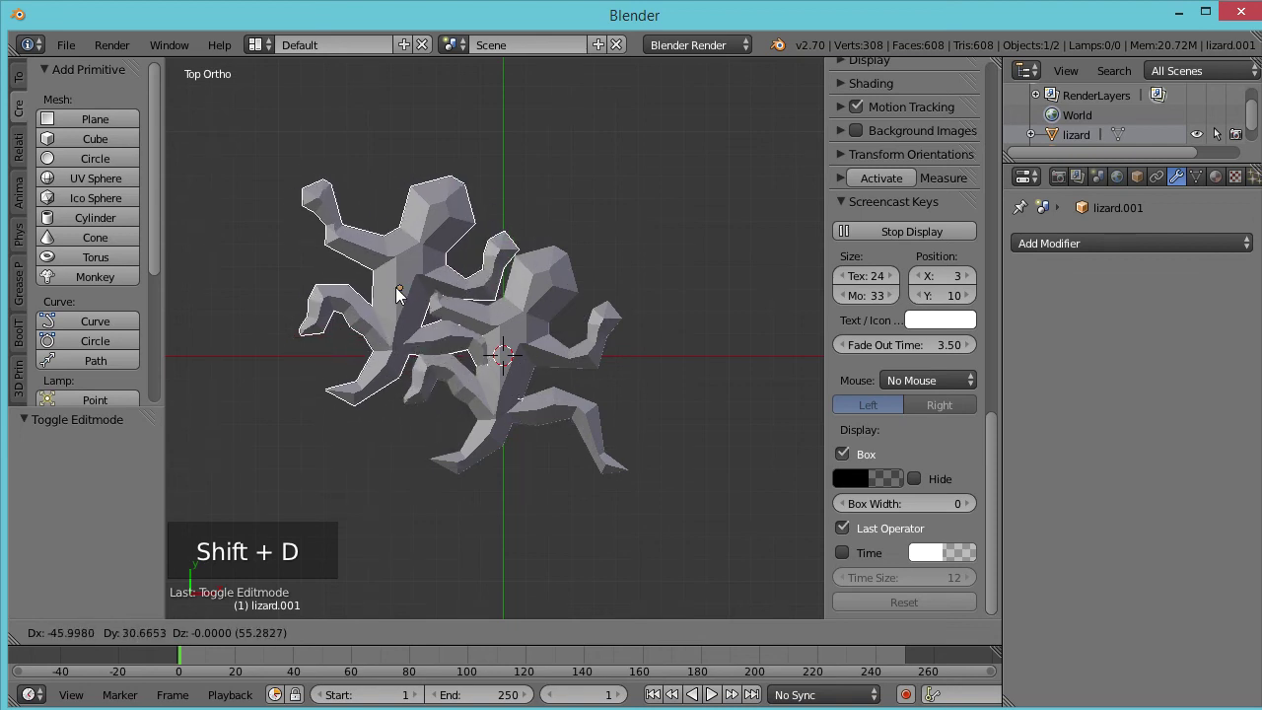
click(403, 288)
scroll(400, 296, up, 2)
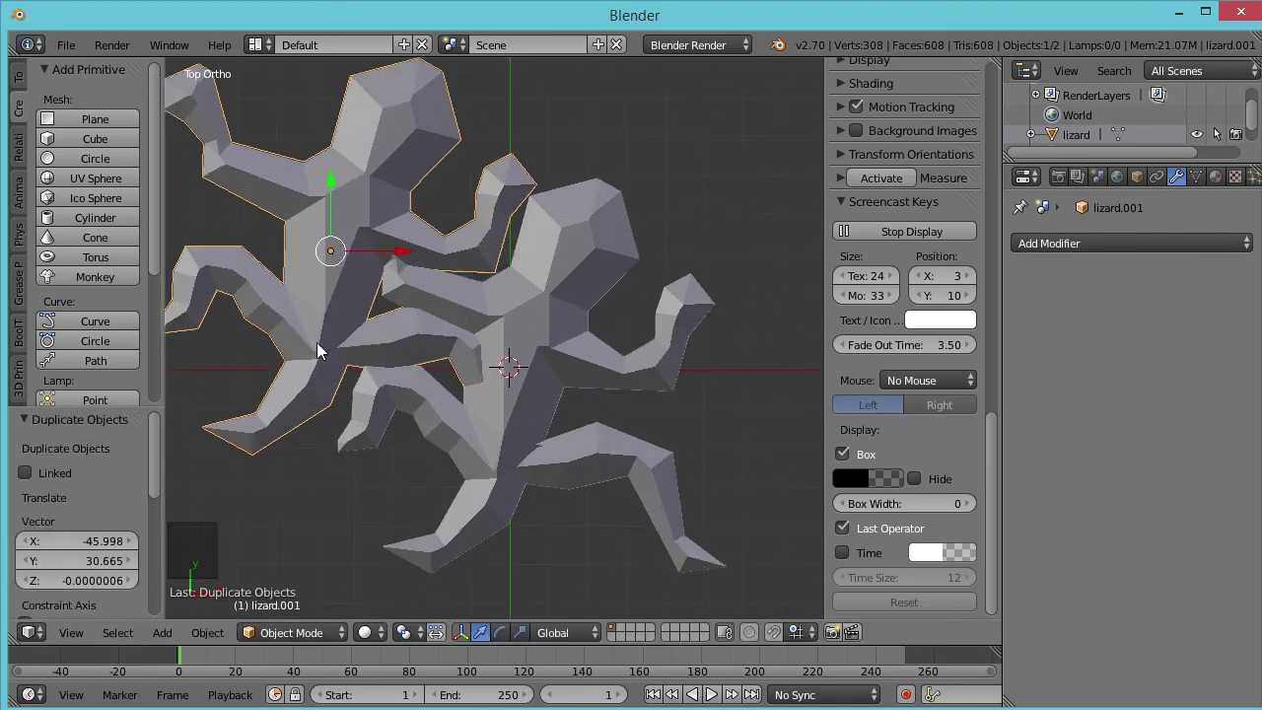
key(r)
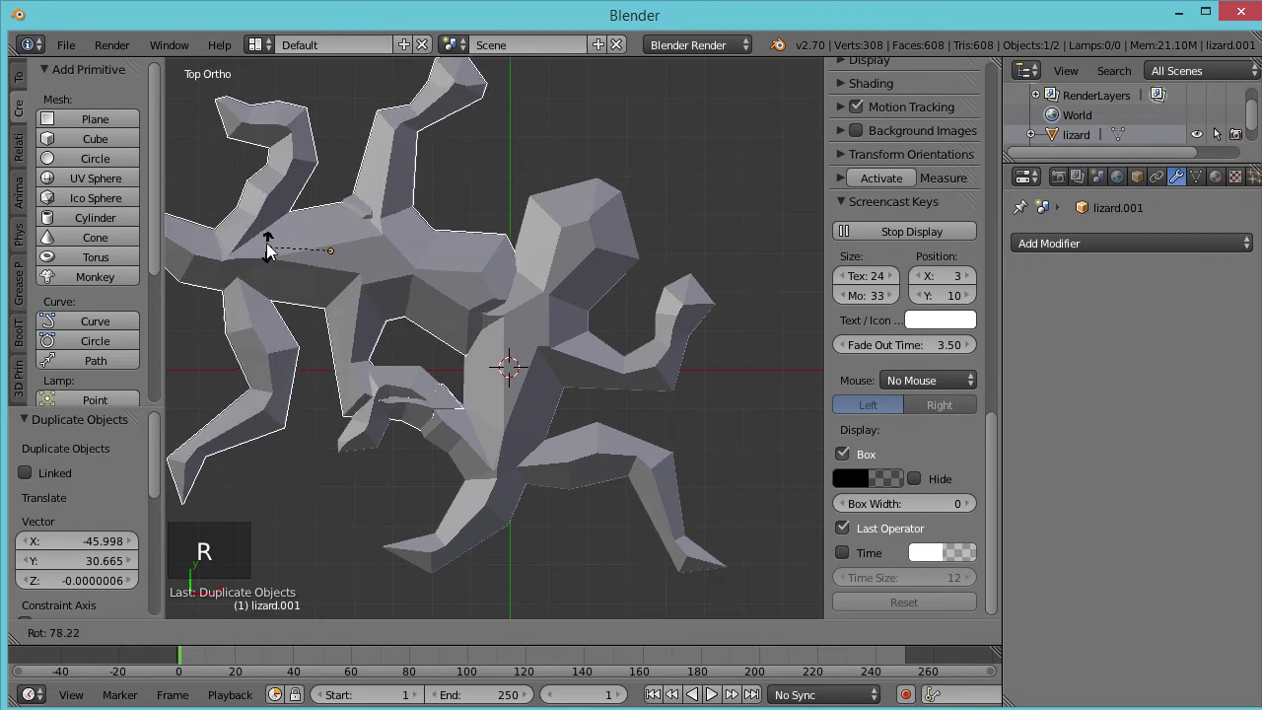
click(275, 219)
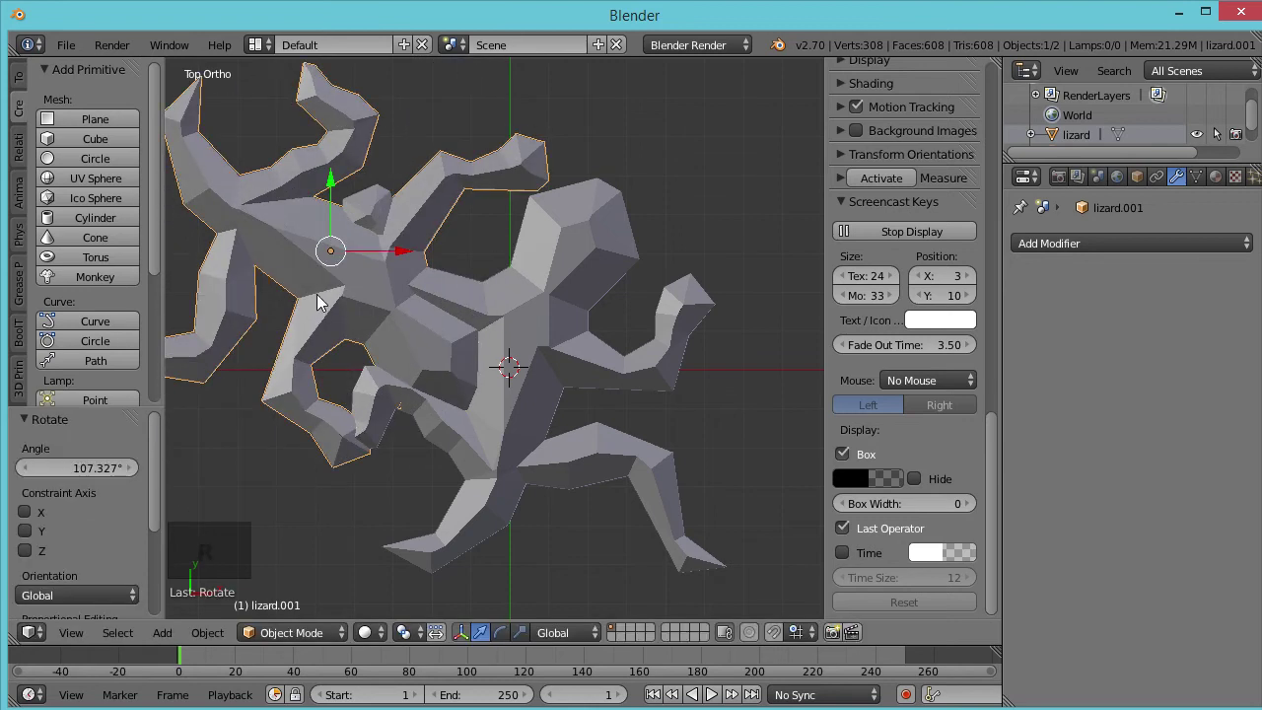
Move the copied lizard about 7.6 in X and 35 in Y, and rotate it about another 9°.
drag(317, 303, 351, 153)
key(r)
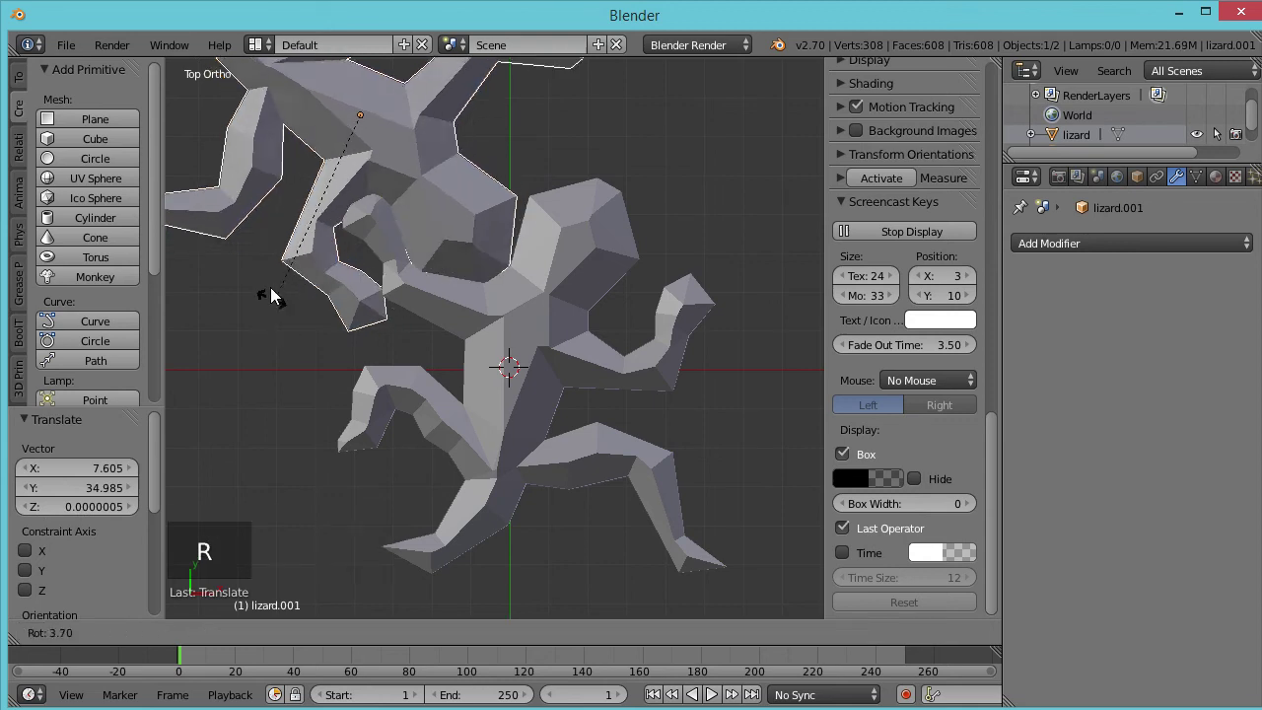
click(271, 269)
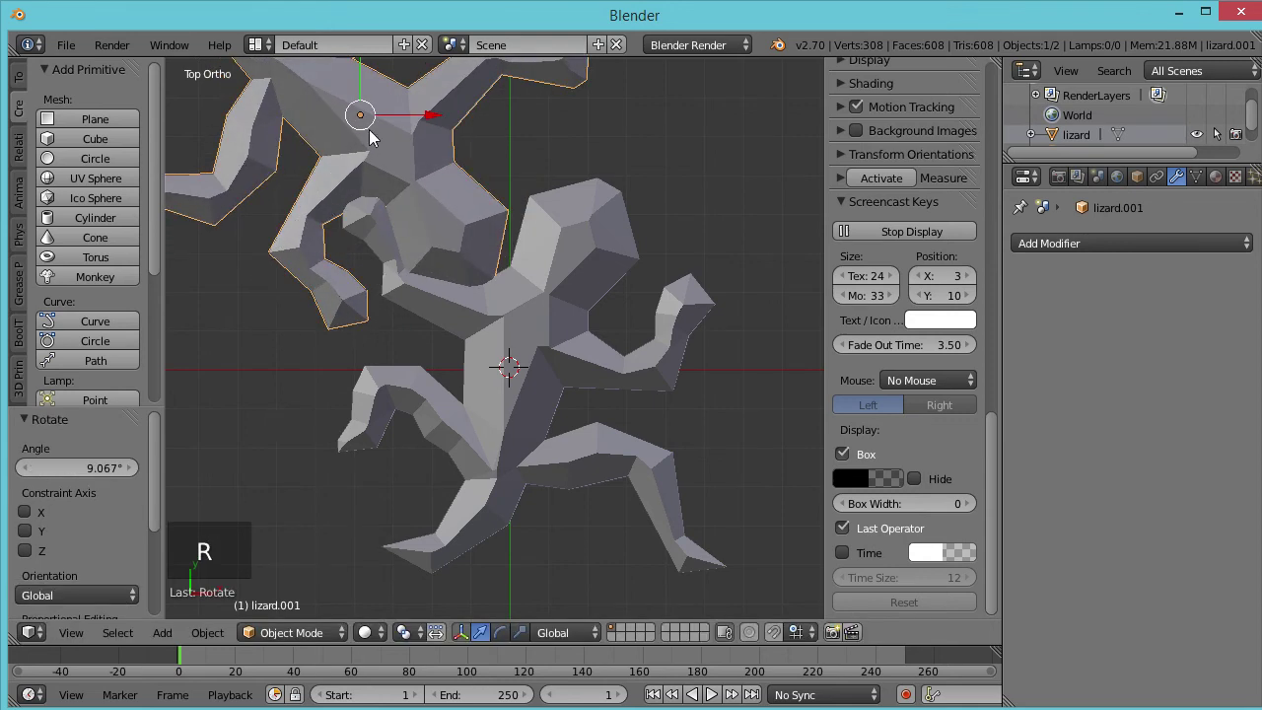
Fine-tune the copy's position and rotate it about 4.1° so its head and arm interlock with the original lizard's raised arm.
drag(399, 114, 411, 616)
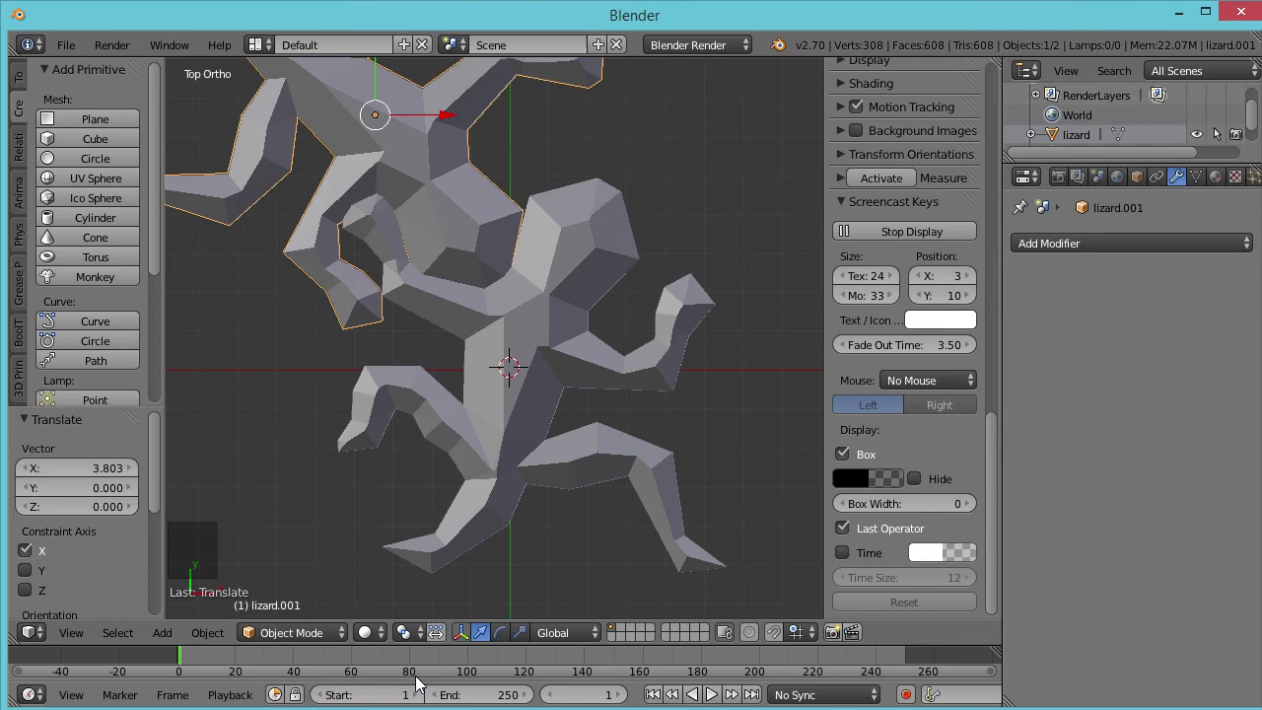
drag(437, 201, 437, 161)
key(r)
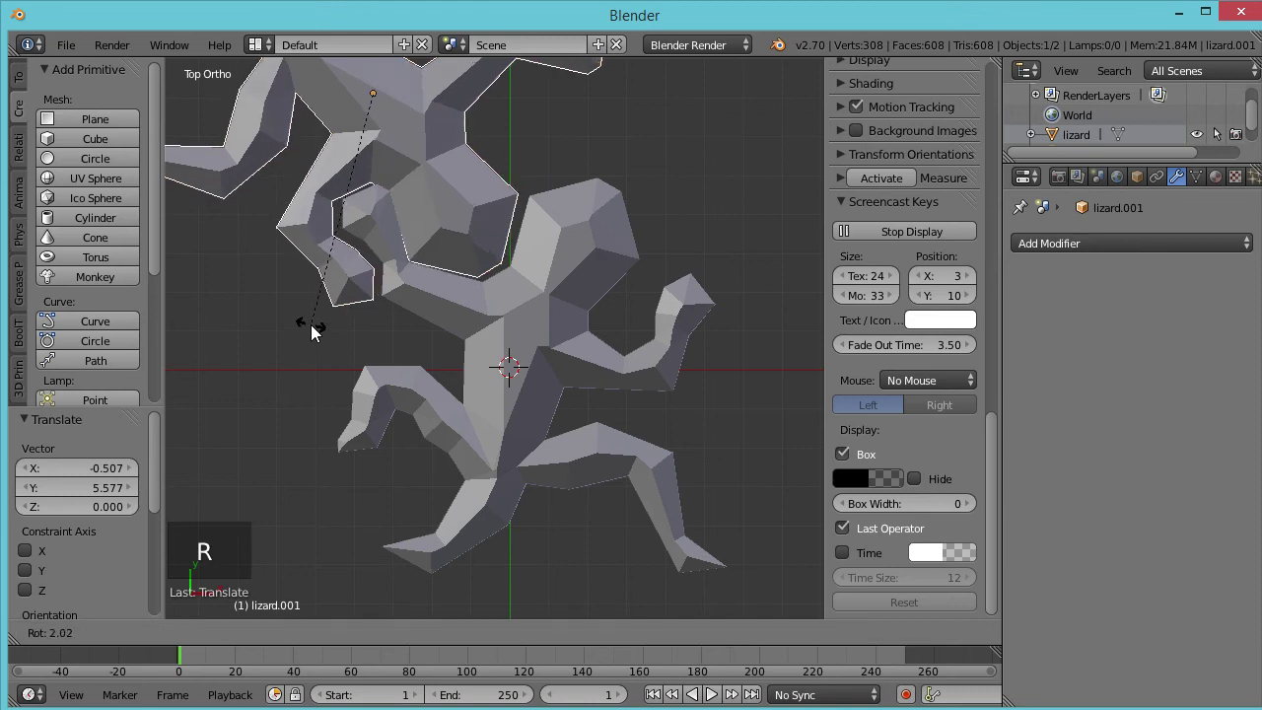
click(304, 322)
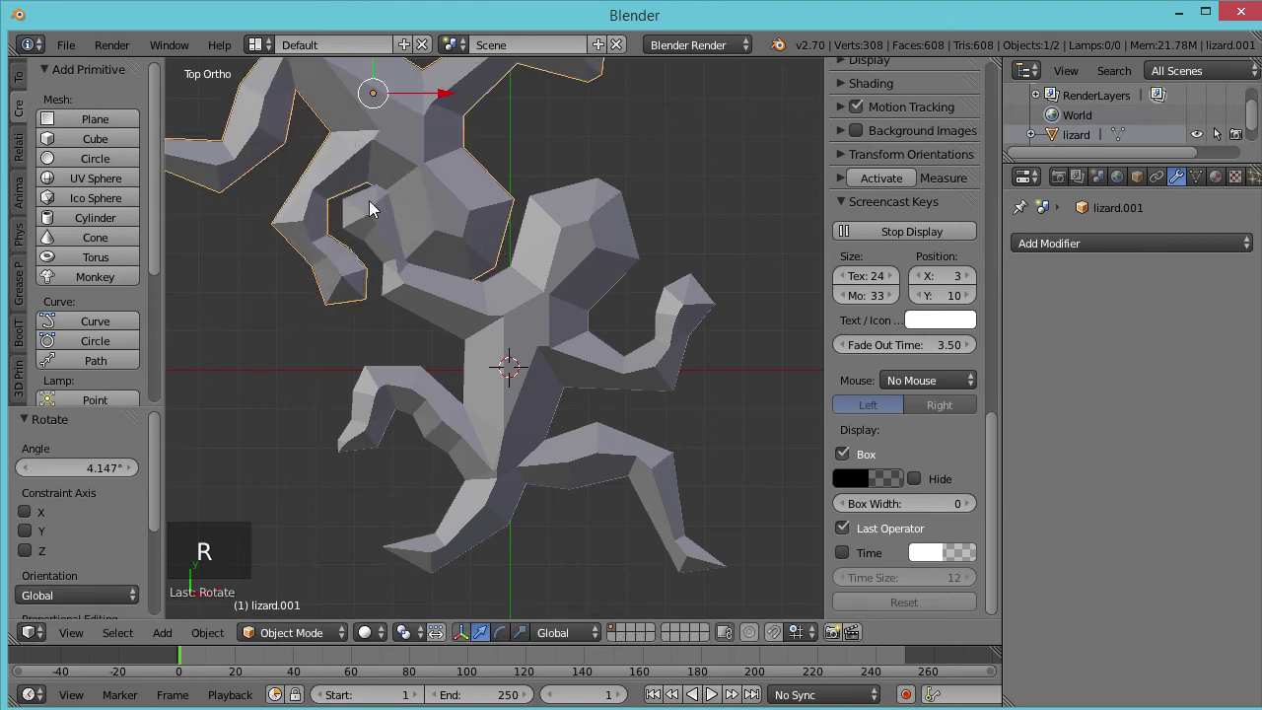
key(g)
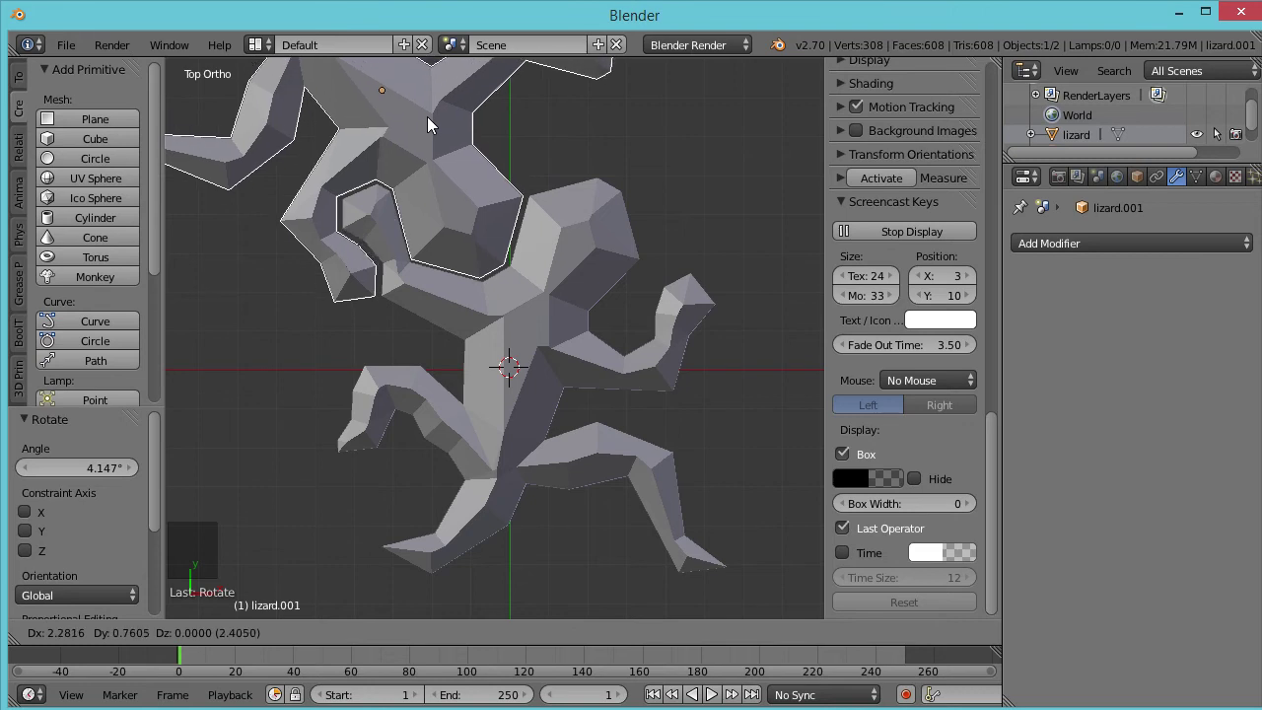
click(429, 116)
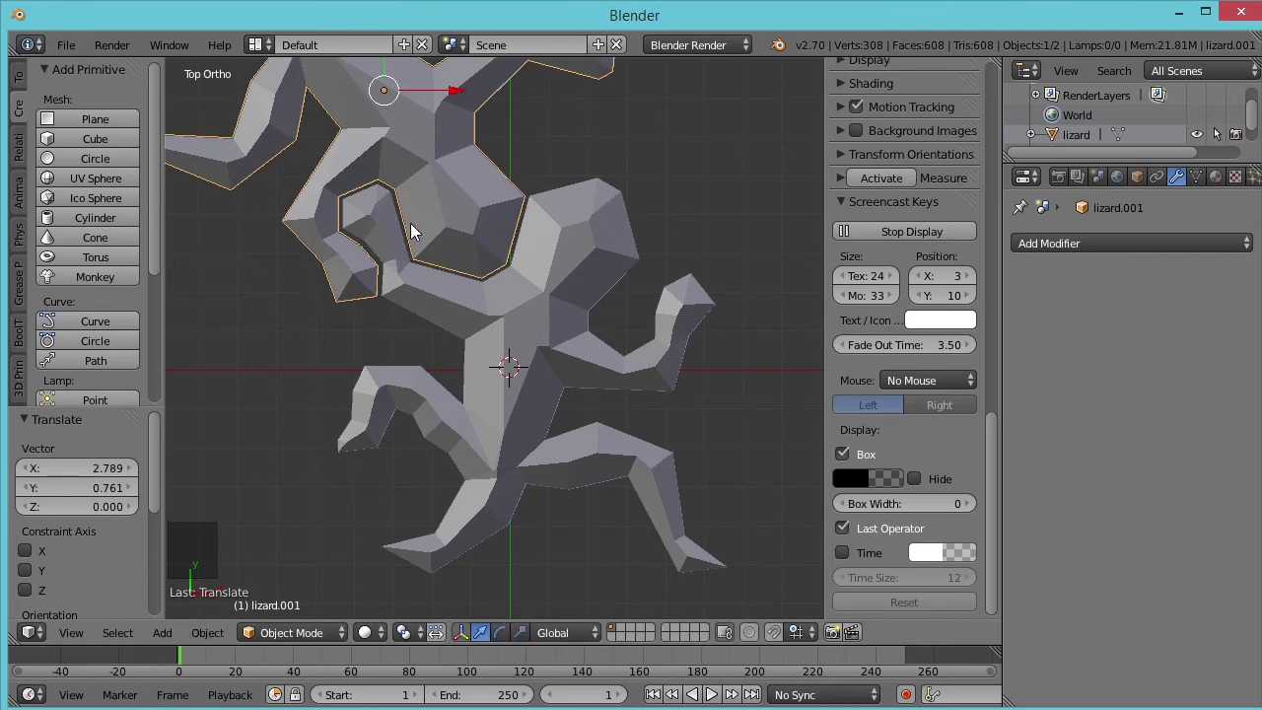
Examine the clearance between the two interlocked lizards around the copy's head and the original's arm.
shift+scroll(412, 220, up, 2)
shift+scroll(412, 221, up, 2)
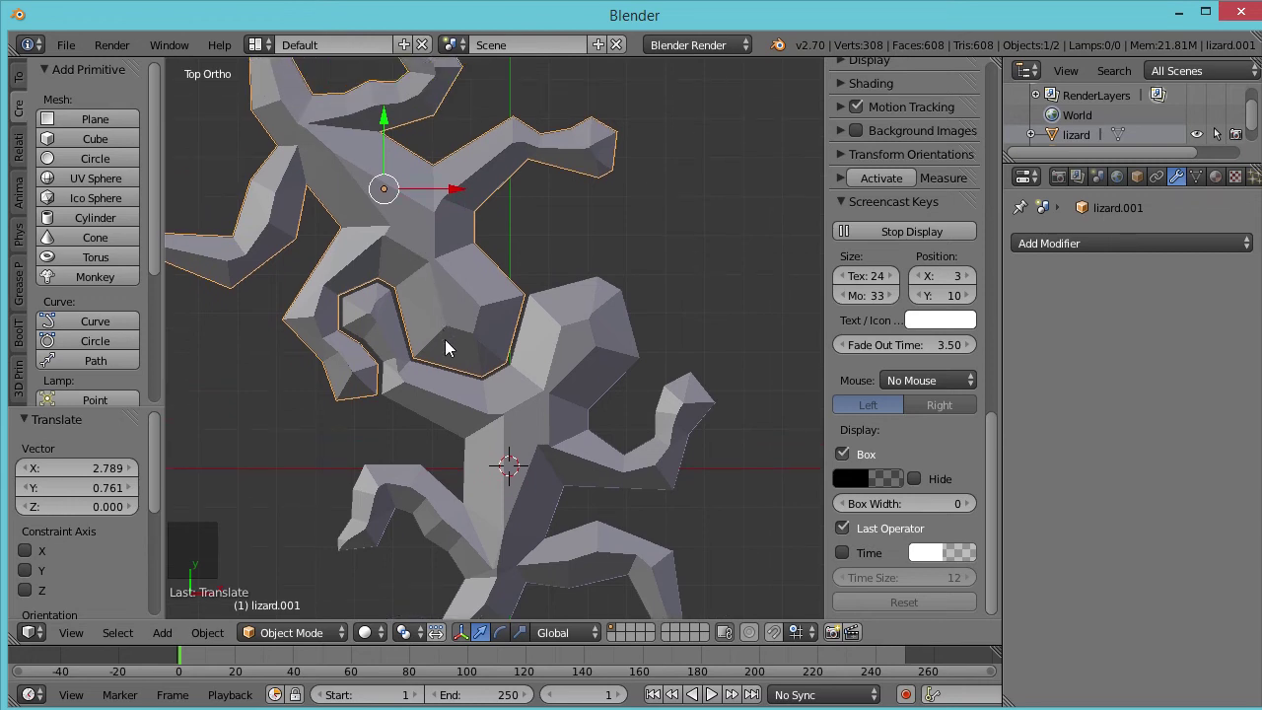
scroll(460, 343, up, 5)
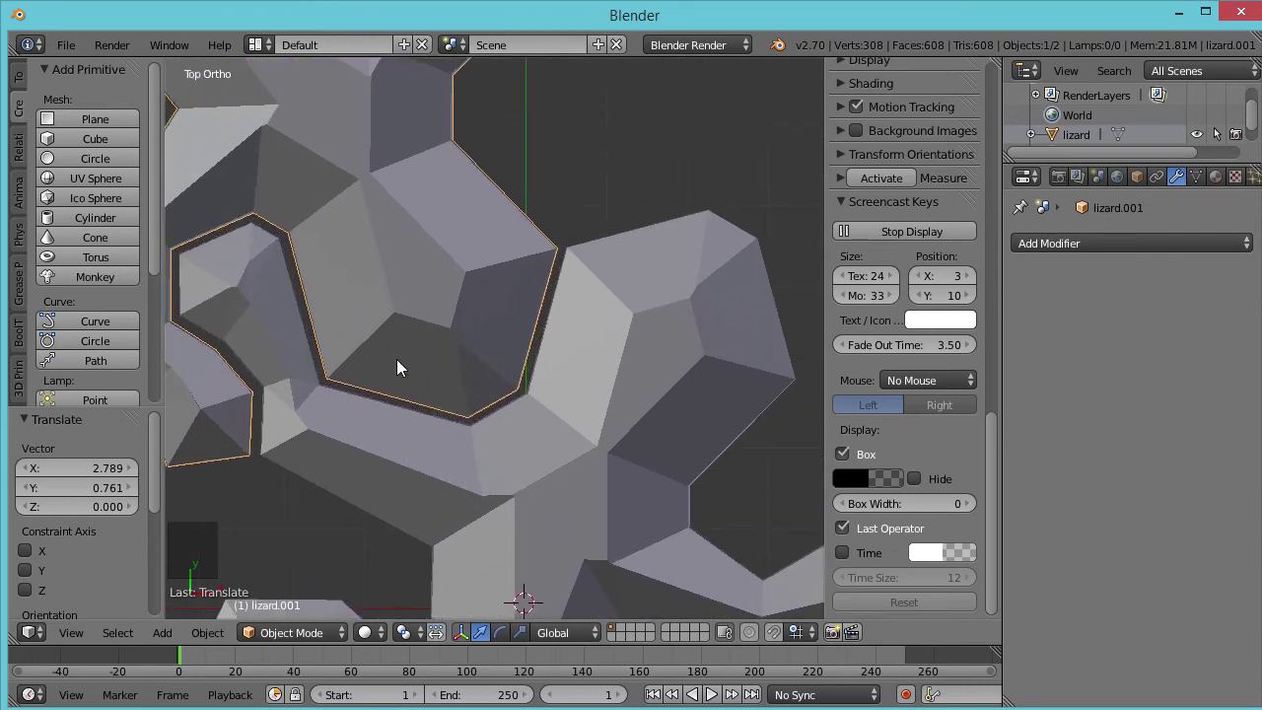
scroll(430, 357, up, 3)
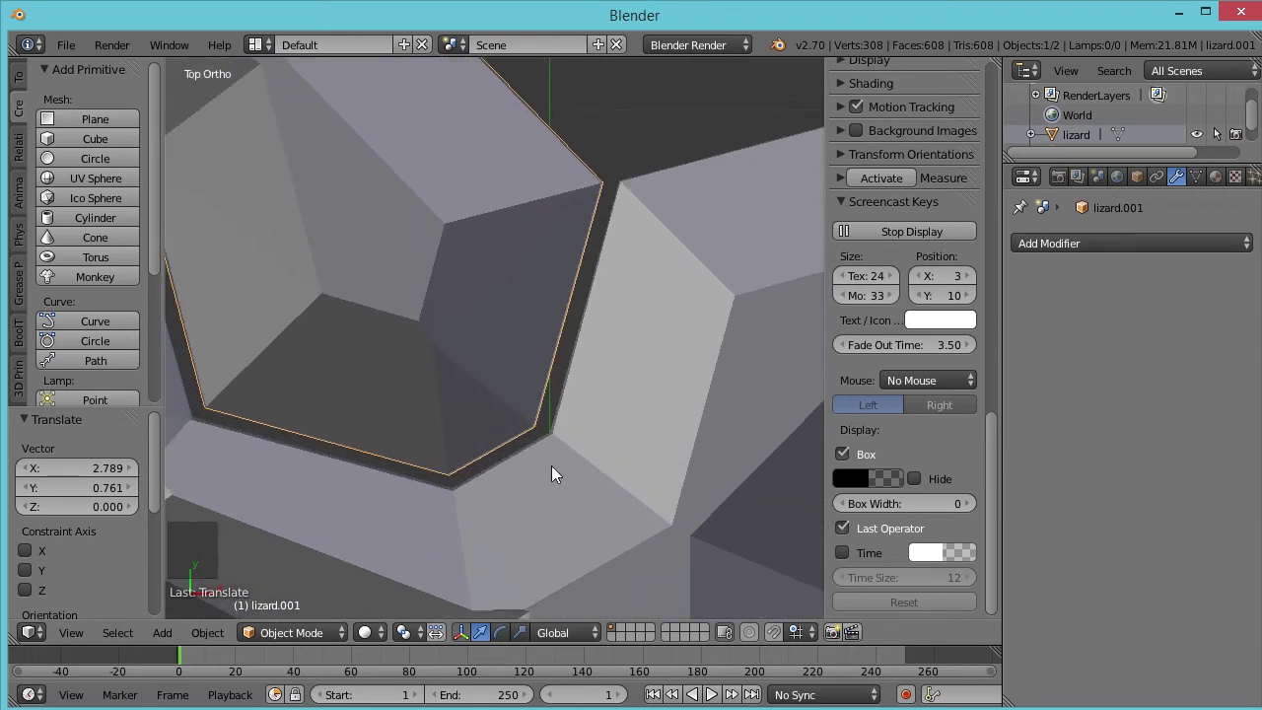
scroll(370, 437, down, 3)
scroll(371, 429, down, 2)
scroll(390, 420, down, 3)
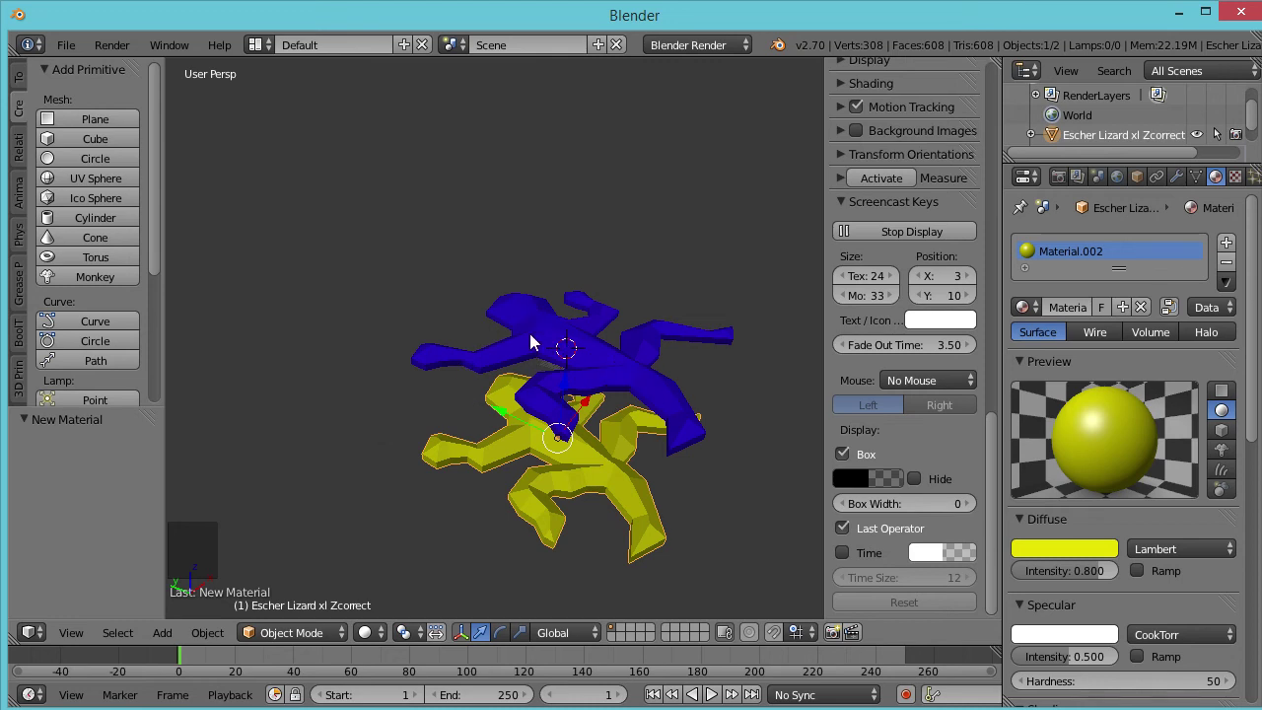
Compare the outlines of the blue lizard and the yellow Escher Lizard xl Zcorrect from the top, close up around the arm and head.
key(KP_7)
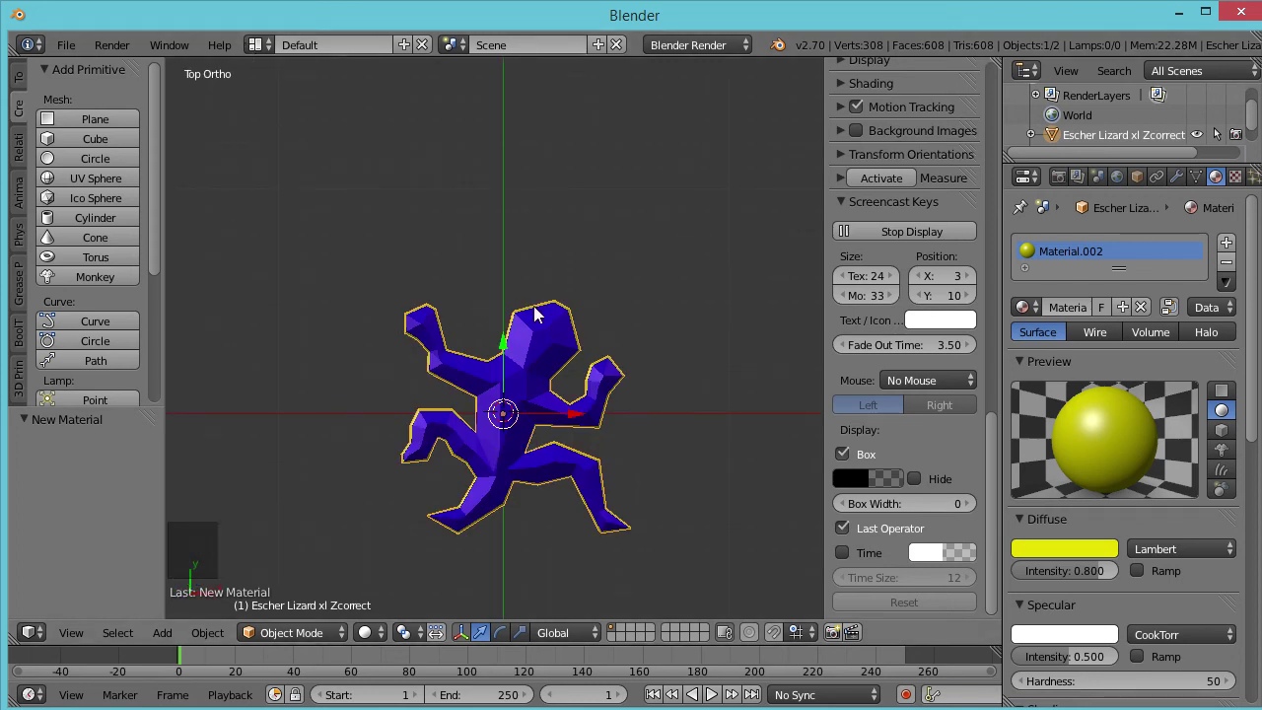
scroll(520, 381, up, 1)
scroll(519, 379, up, 8)
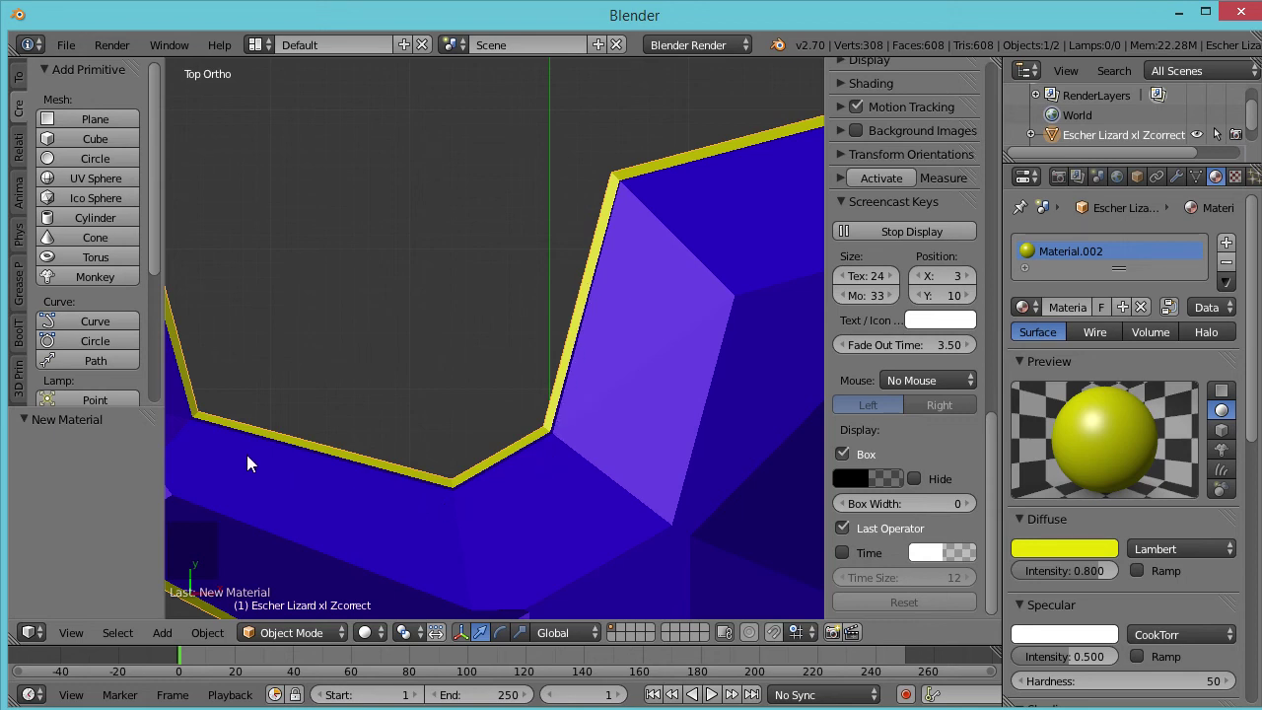
scroll(574, 417, down, 8)
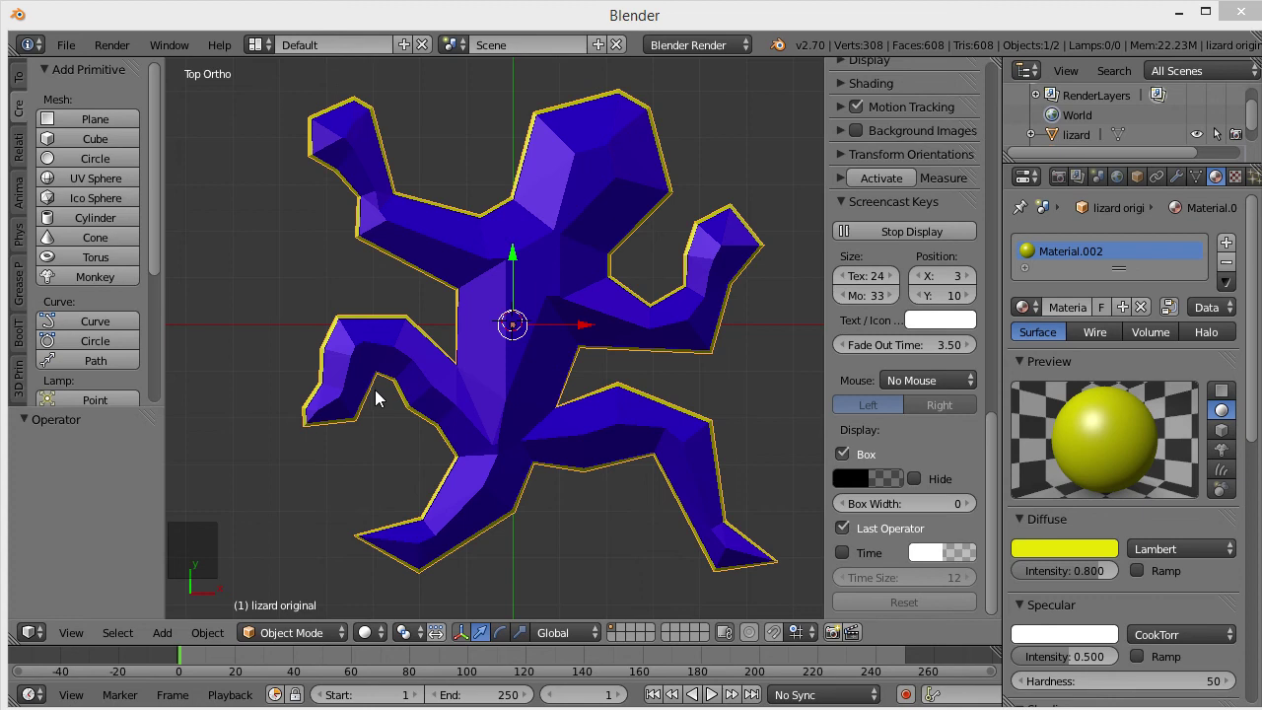
In the top view, scale the yellow lizard original uniformly to about 0.98 to compare it with the blue lizard.
scroll(306, 490, down, 3)
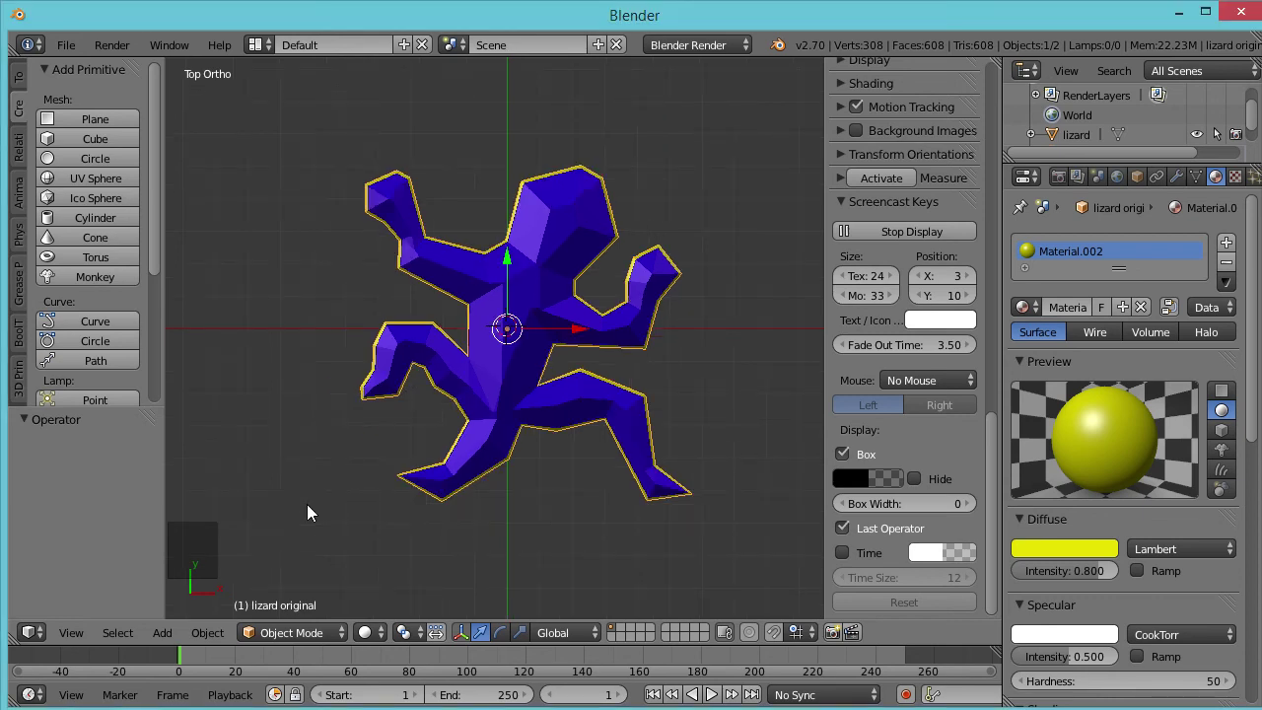
middle_drag(306, 504, 288, 482)
key(KP_7)
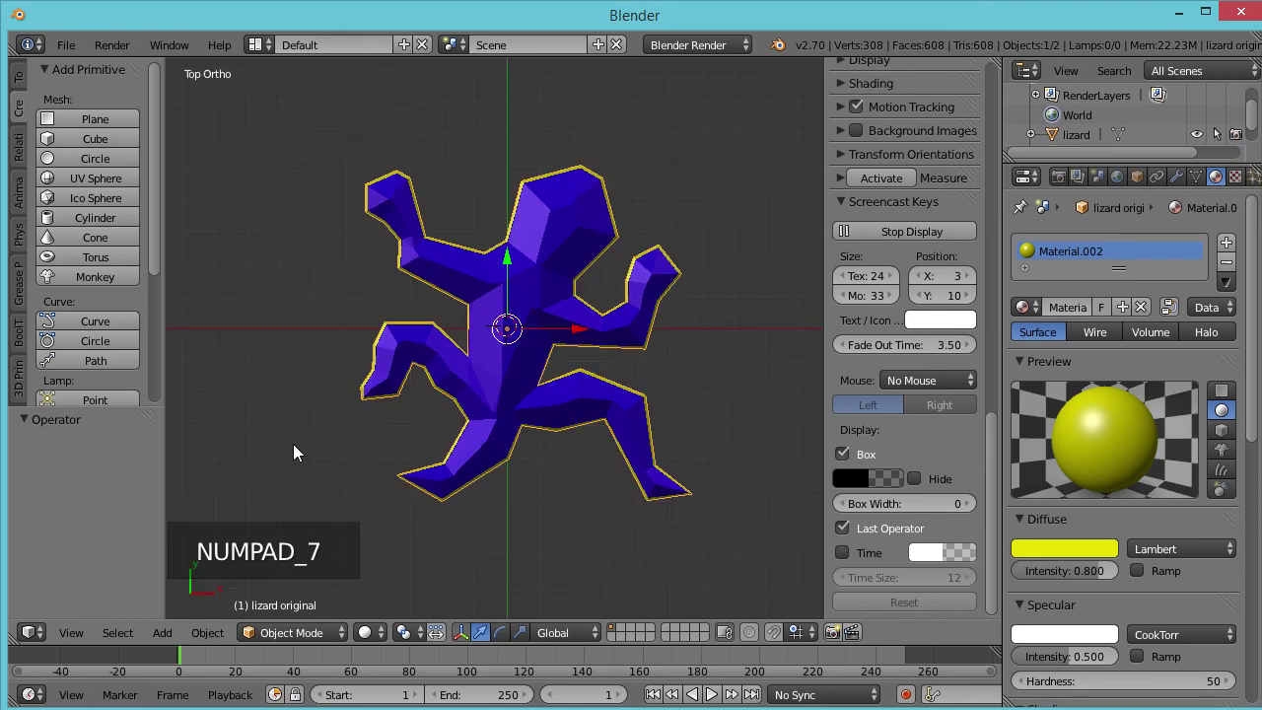
scroll(451, 403, up, 1)
scroll(450, 407, up, 1)
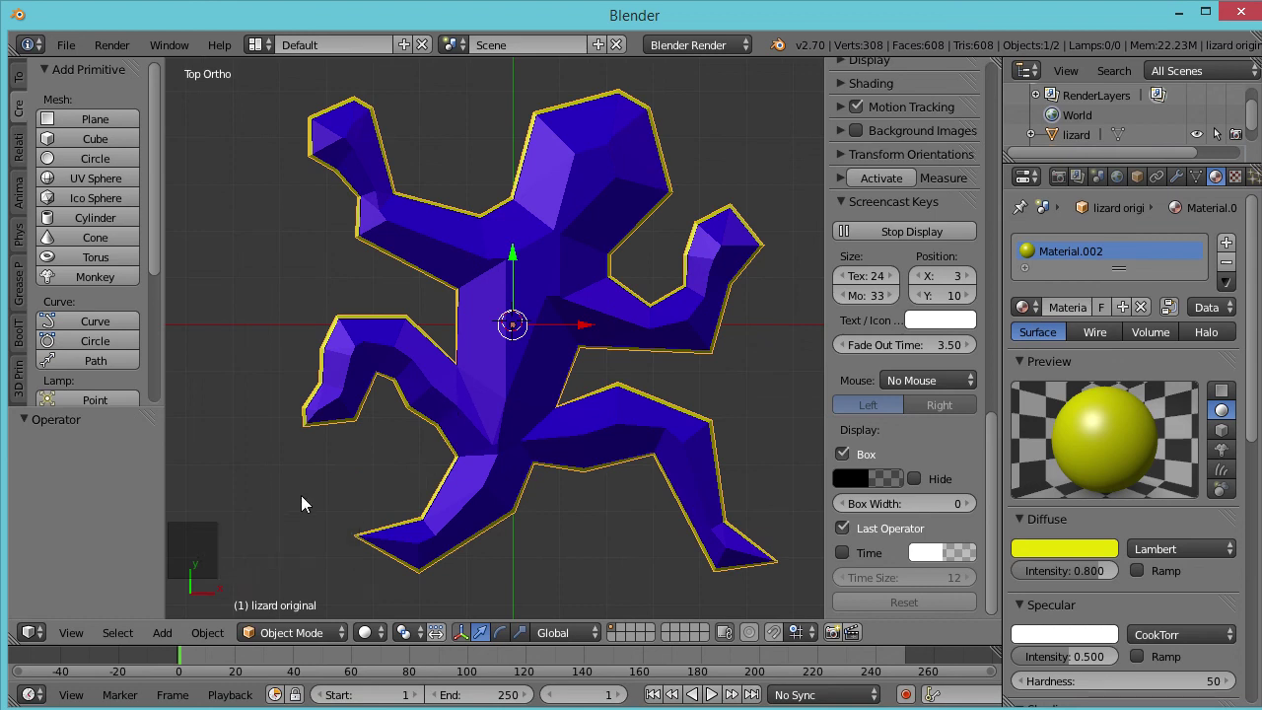
key(s)
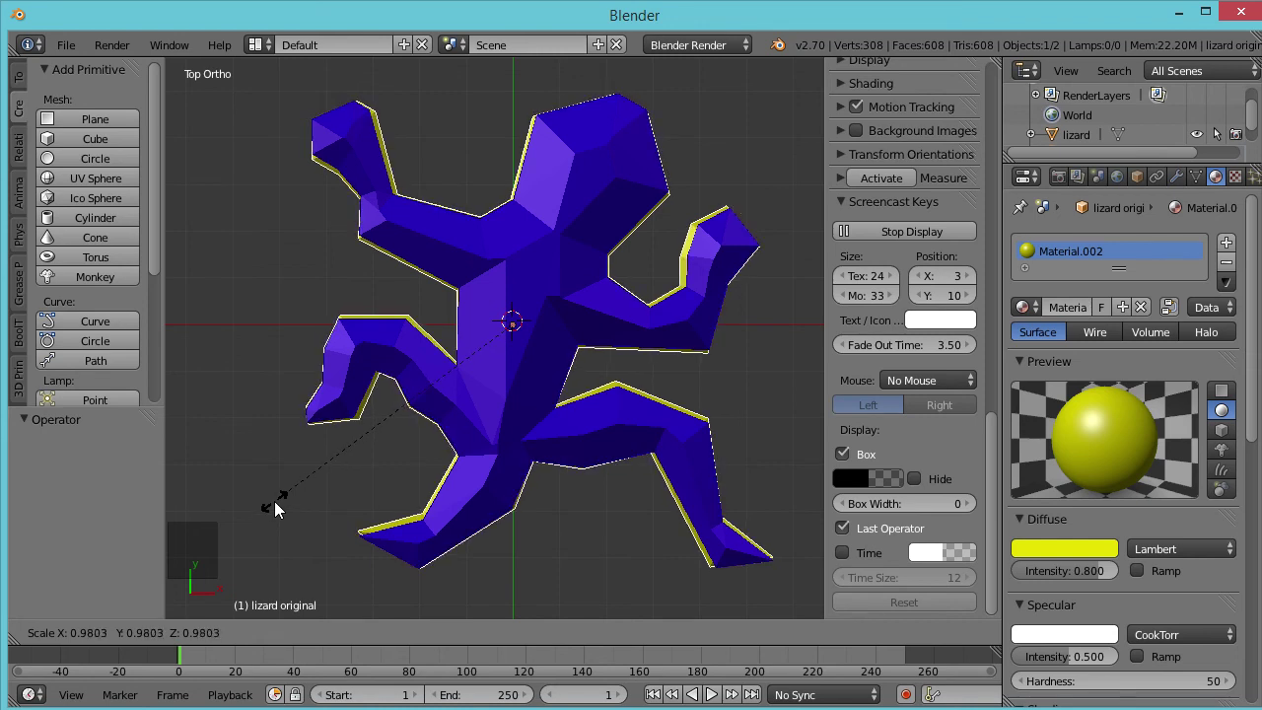
click(275, 509)
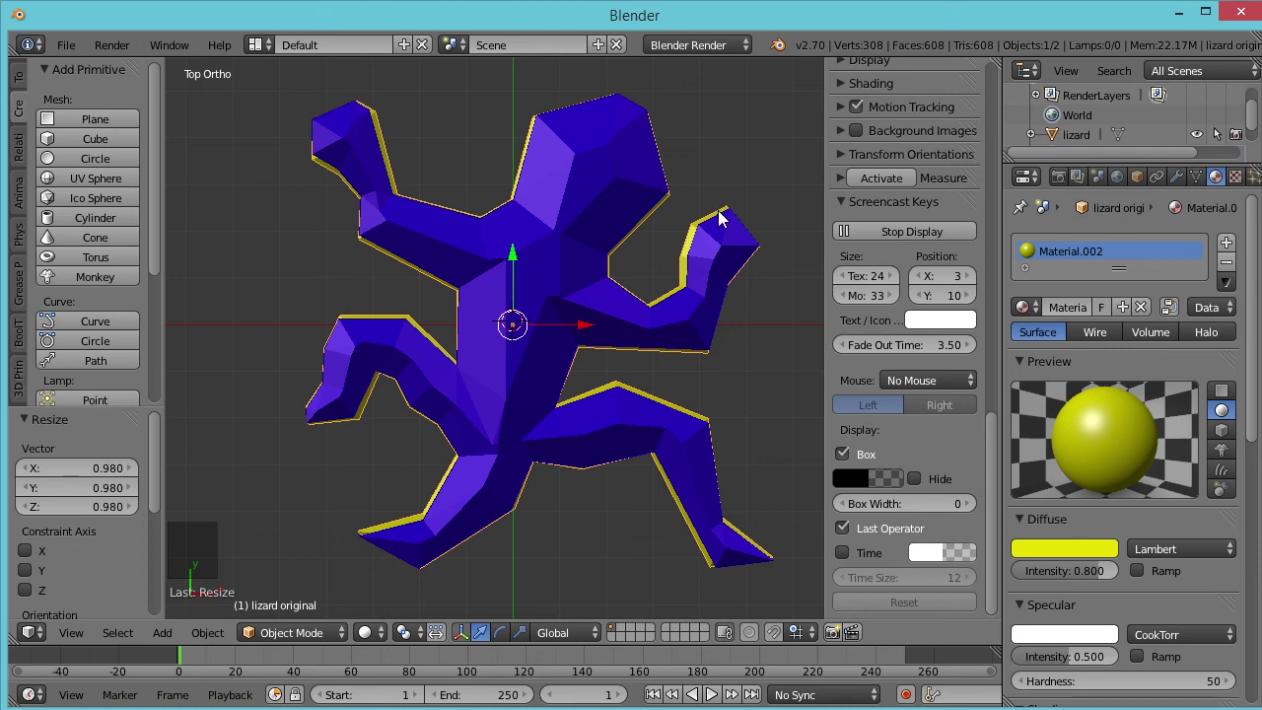